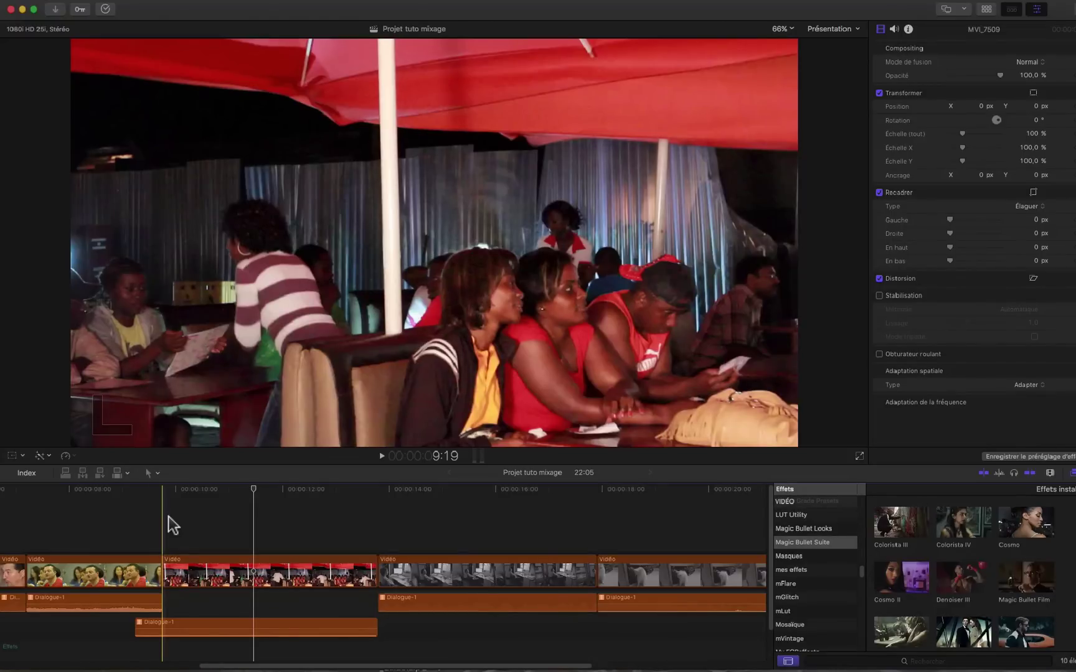
- Play the red-umbrella bar clip at fitted size and again at 100% zoom to examine the noise in the dark areas
{"action": "key", "text": "space"}
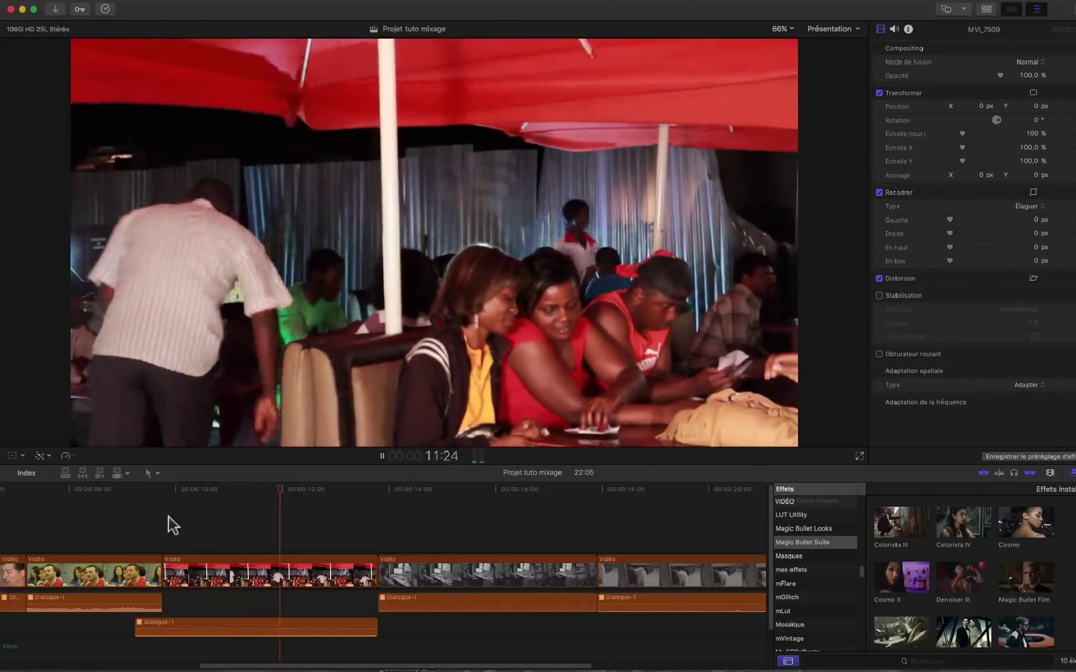
{"action": "key", "text": "space"}
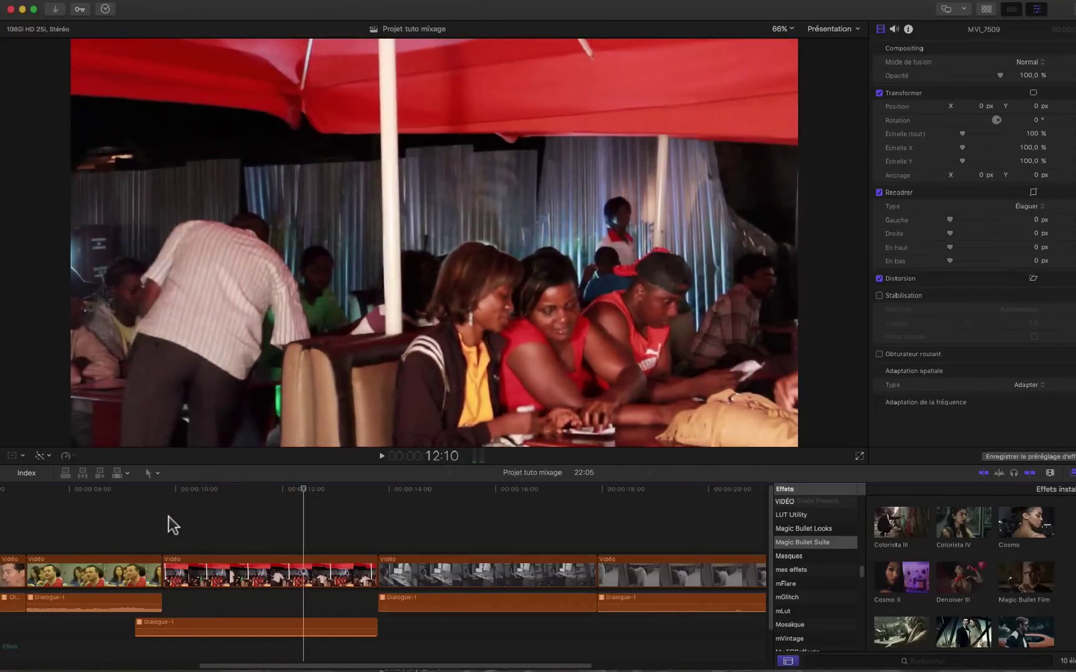
{"action": "left_click", "coordinate": [791, 27]}
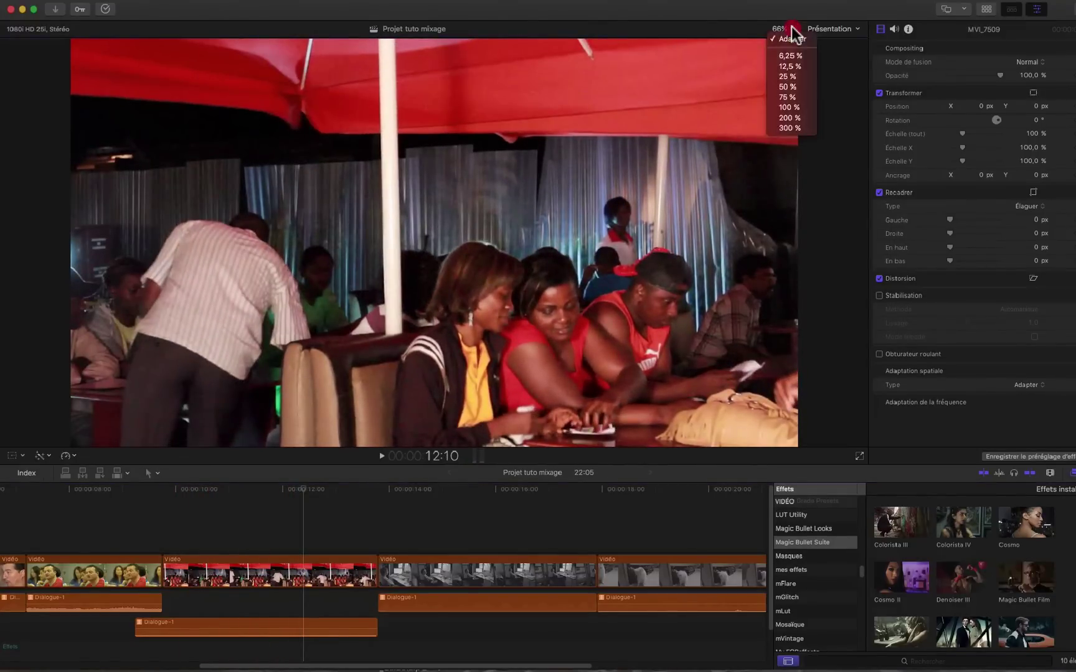
{"action": "left_click", "coordinate": [788, 106]}
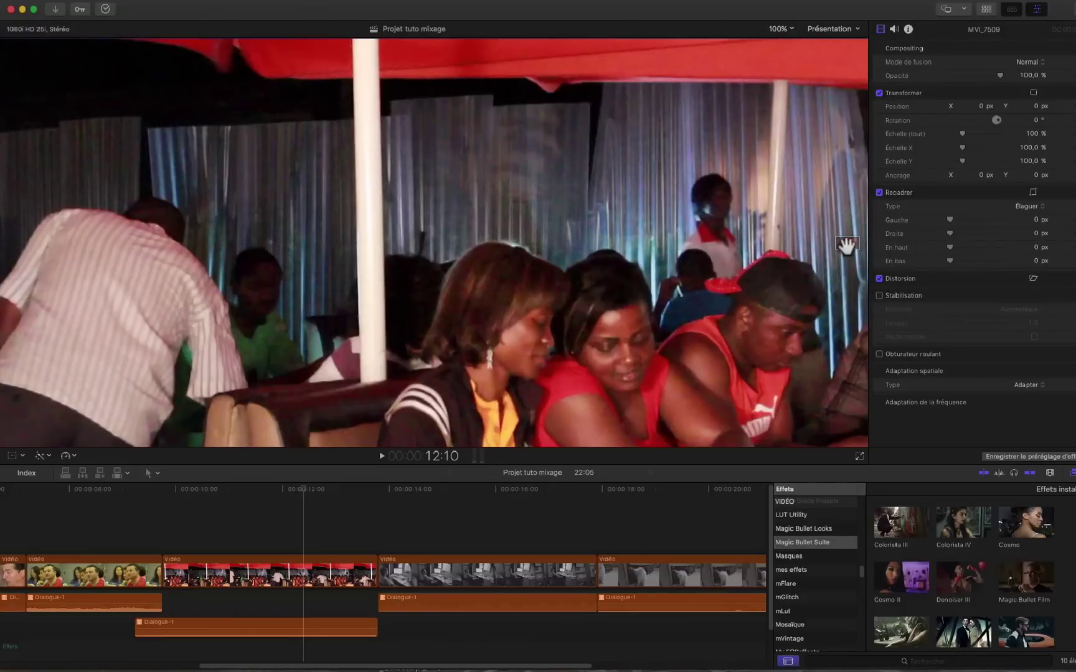
{"action": "left_click_drag", "start_coordinate": [848, 247], "coordinate": [846, 249]}
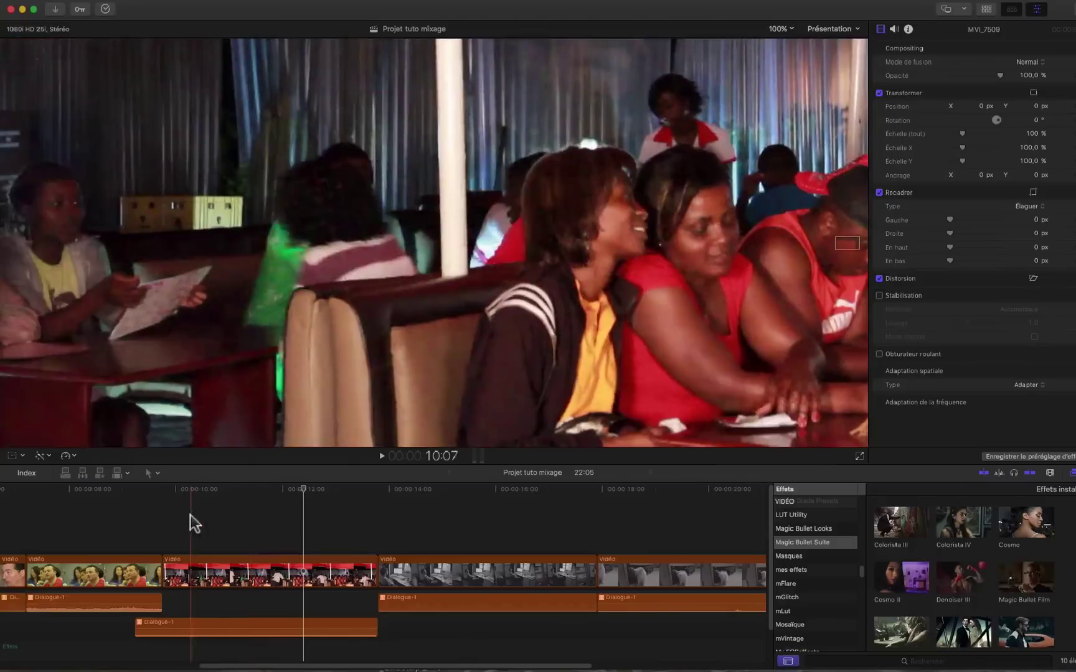
{"action": "key", "text": "space"}
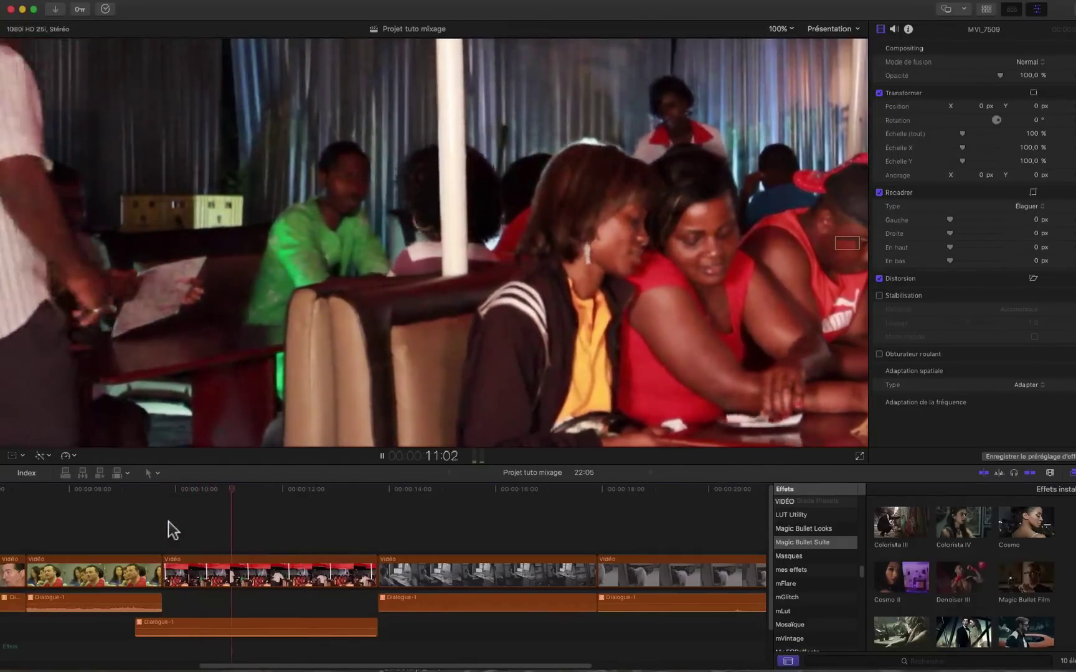
{"action": "key", "text": "space"}
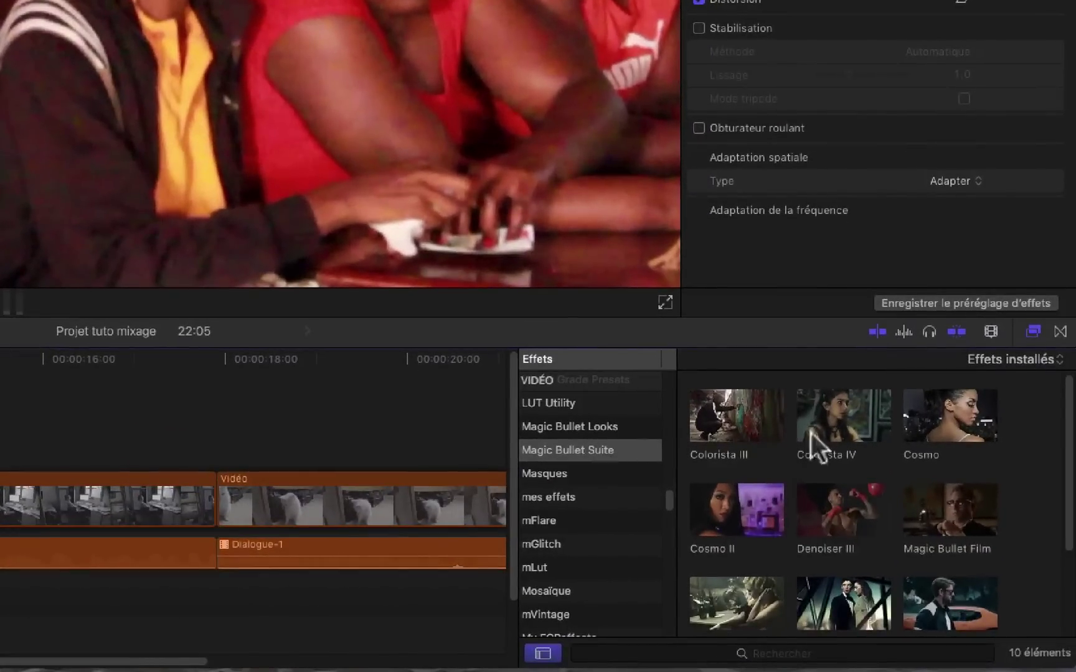
- Apply the Magic Bullet Suite effect Denoiser III to the red-umbrella clip and show its parameters
{"action": "left_click_drag", "start_coordinate": [871, 504], "coordinate": [176, 606]}
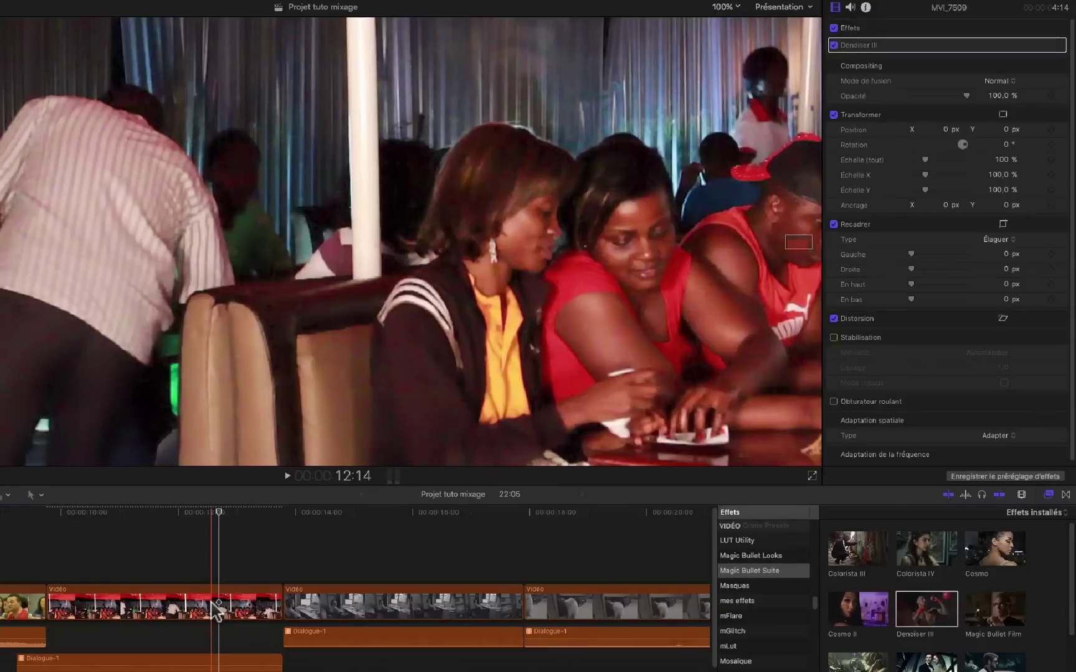
{"action": "left_click", "coordinate": [833, 45]}
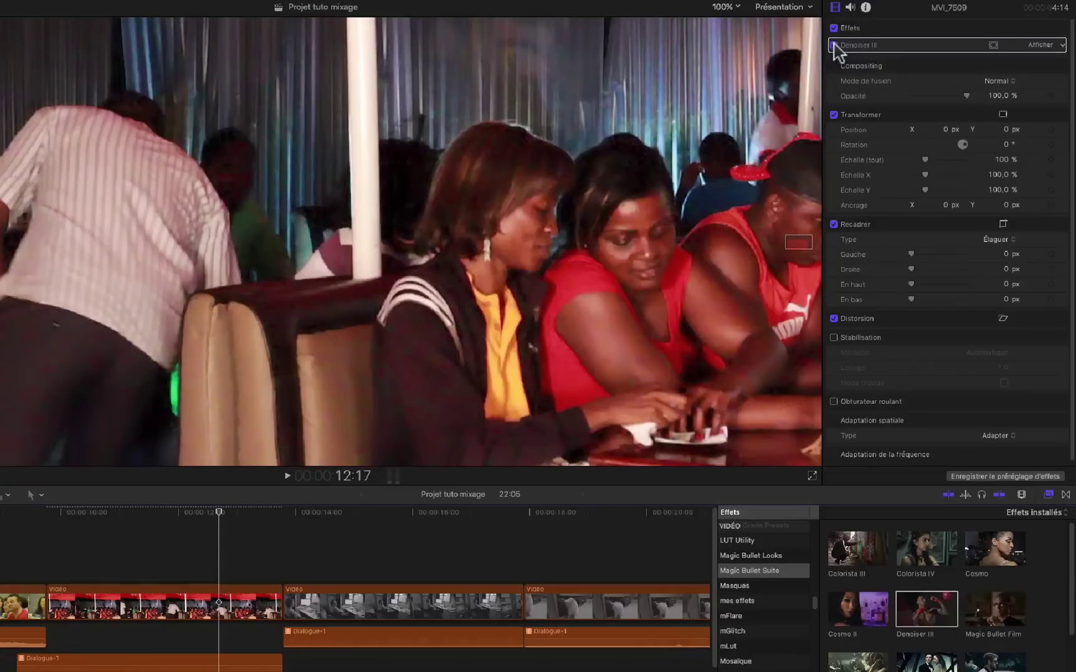
{"action": "left_click", "coordinate": [1035, 47]}
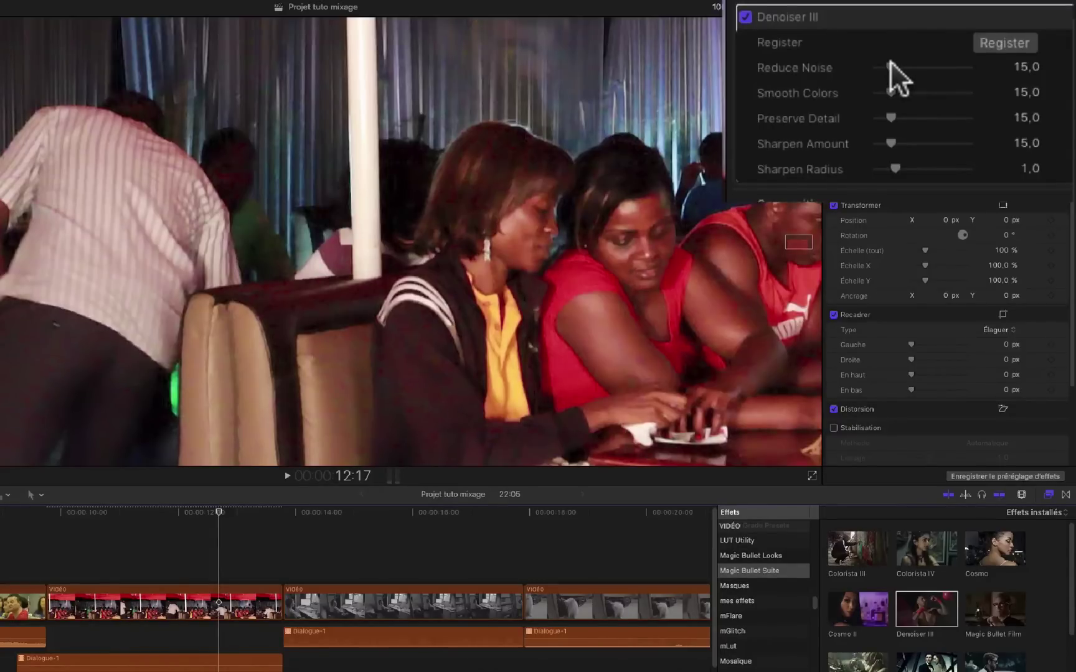
- Set the red-umbrella clip's Denoiser III to Reduce Noise 80, Smooth Colors 79 and Sharpen Amount 41
{"action": "left_click_drag", "start_coordinate": [890, 62], "coordinate": [951, 64]}
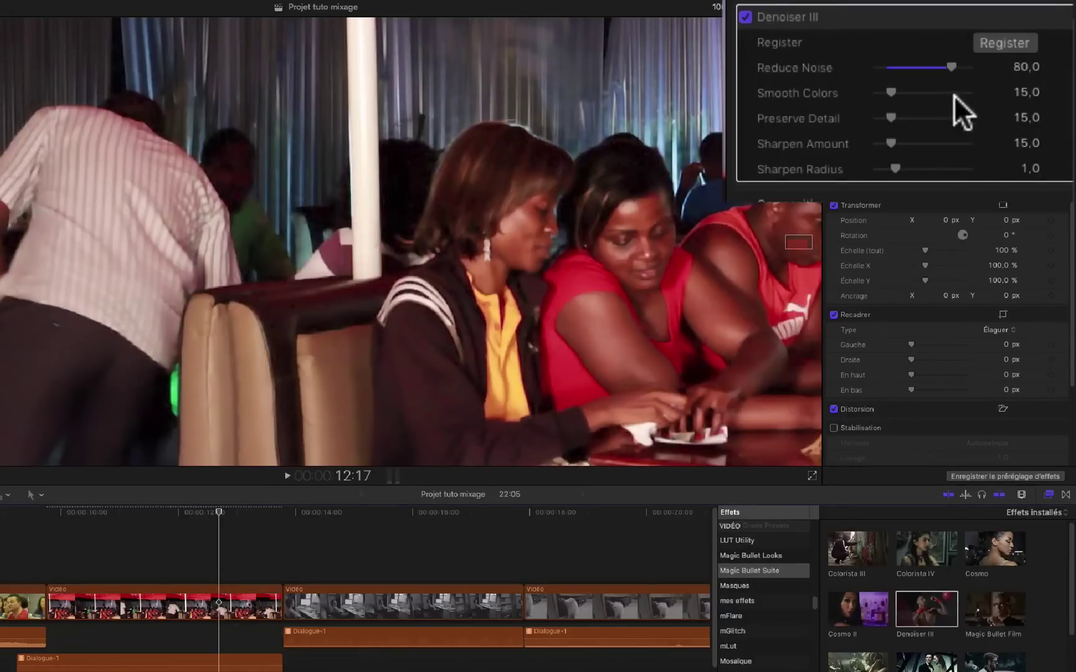
{"action": "left_click", "coordinate": [947, 91]}
{"action": "left_click", "coordinate": [925, 142]}
{"action": "left_click", "coordinate": [920, 143]}
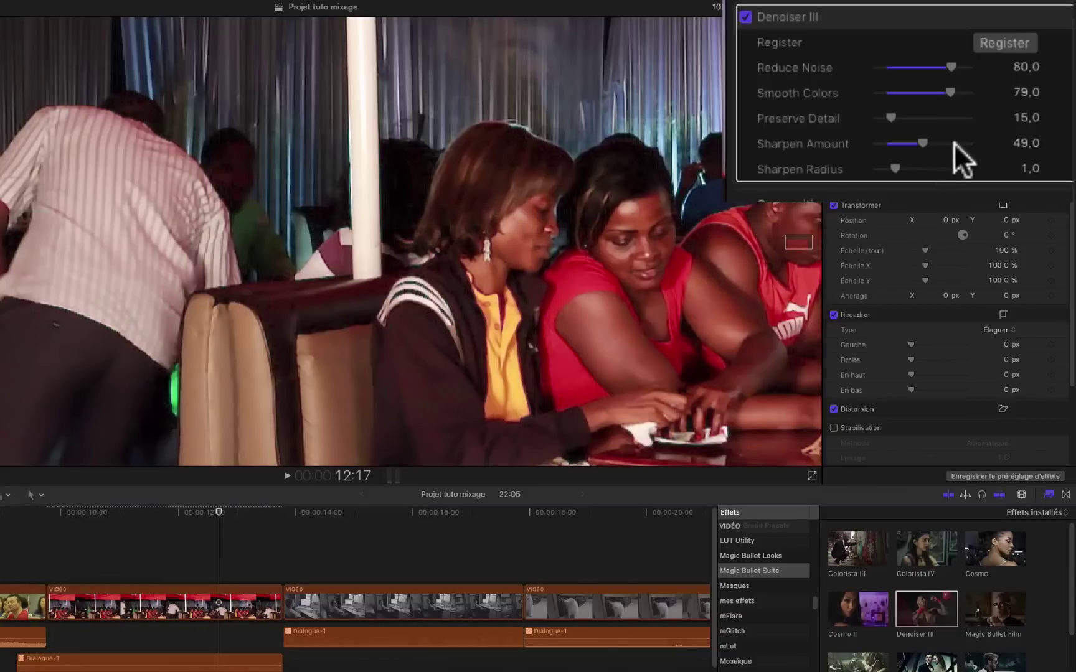
{"action": "left_click", "coordinate": [922, 144]}
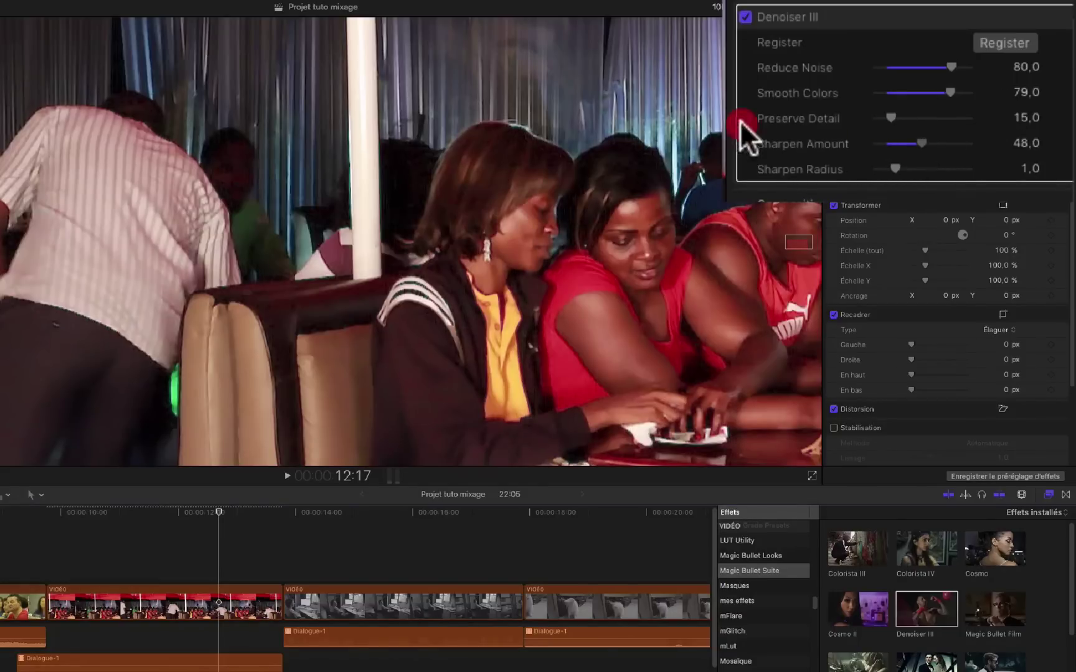
{"action": "left_click", "coordinate": [871, 144]}
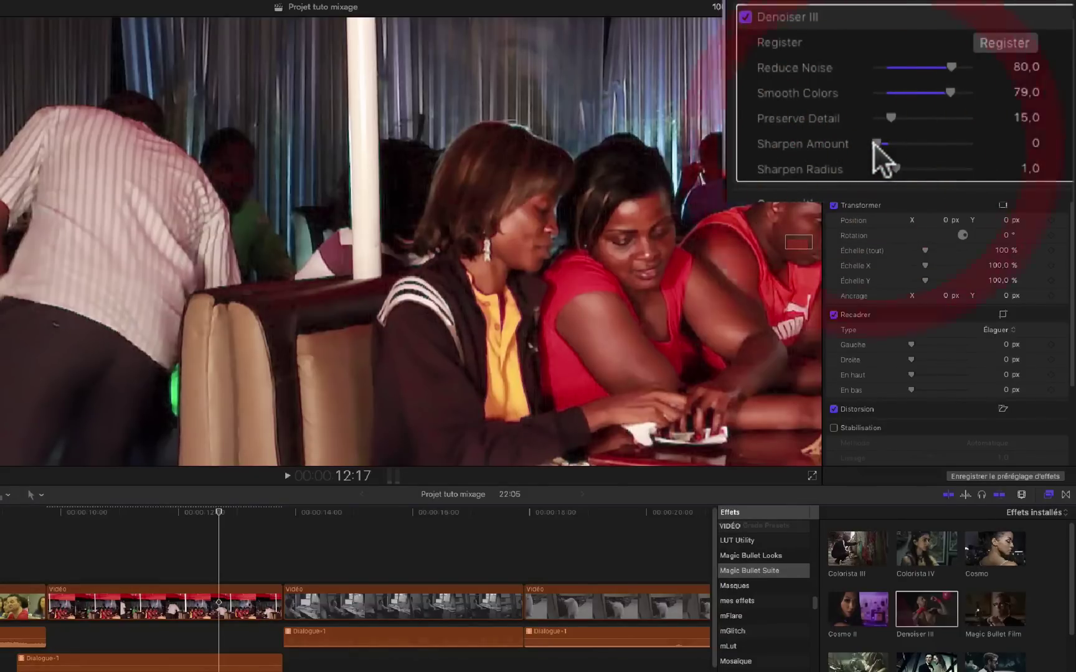
{"action": "left_click", "coordinate": [912, 143]}
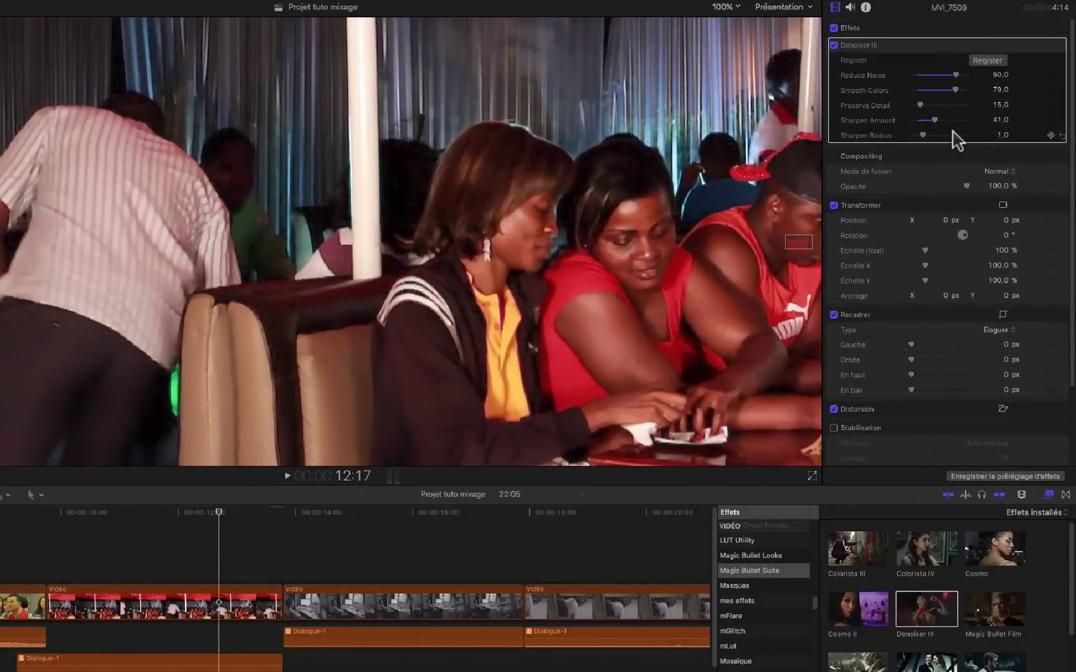
- Fit the red-umbrella clip in the viewer and compare its playback with Denoiser III enabled and disabled, leaving the effect enabled
{"action": "left_click", "coordinate": [725, 6]}
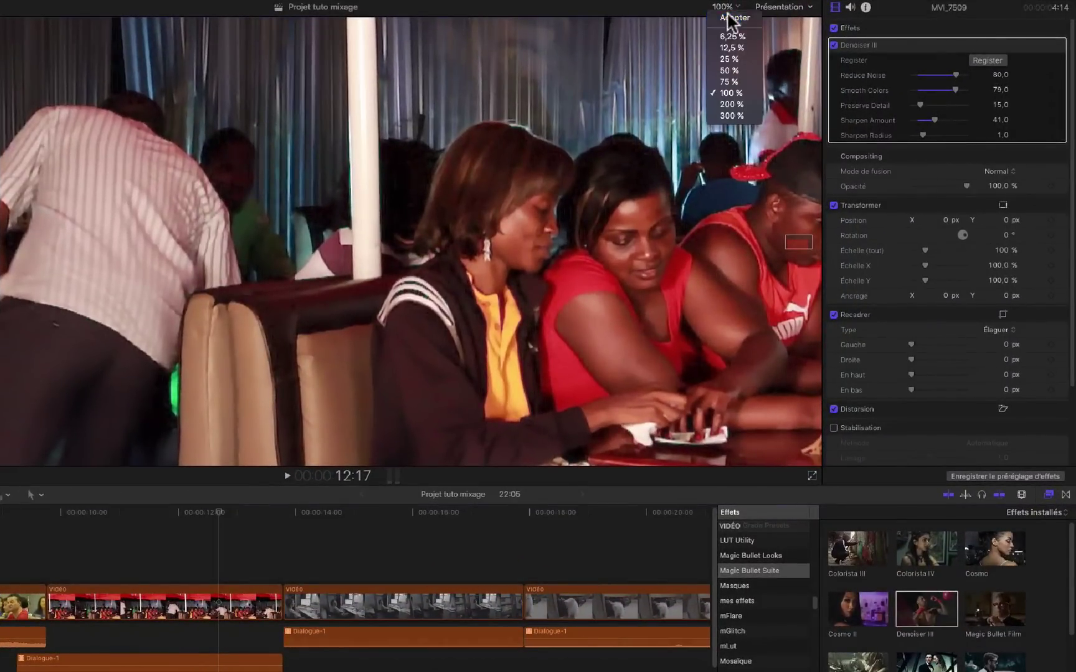
{"action": "left_click", "coordinate": [727, 18]}
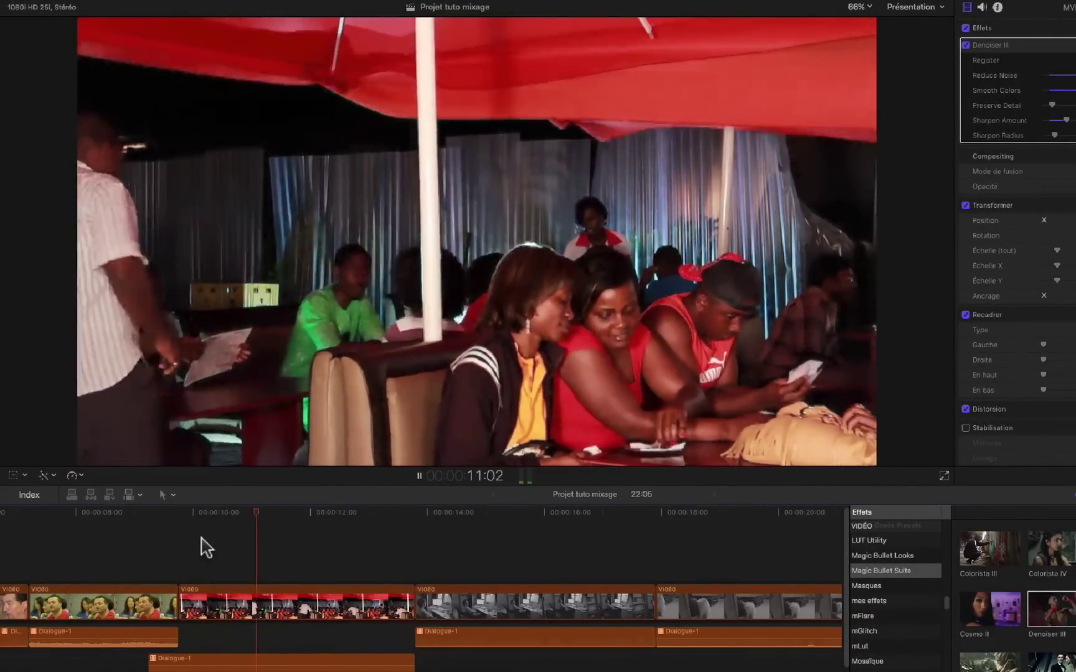
{"action": "key", "text": "space"}
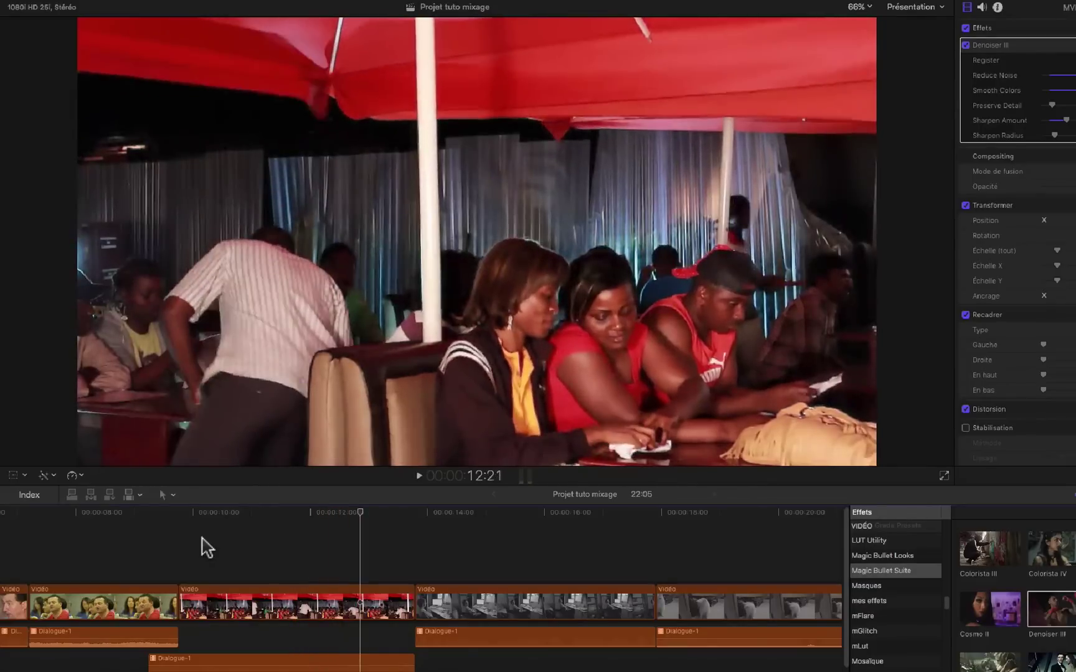
{"action": "left_click", "coordinate": [967, 45]}
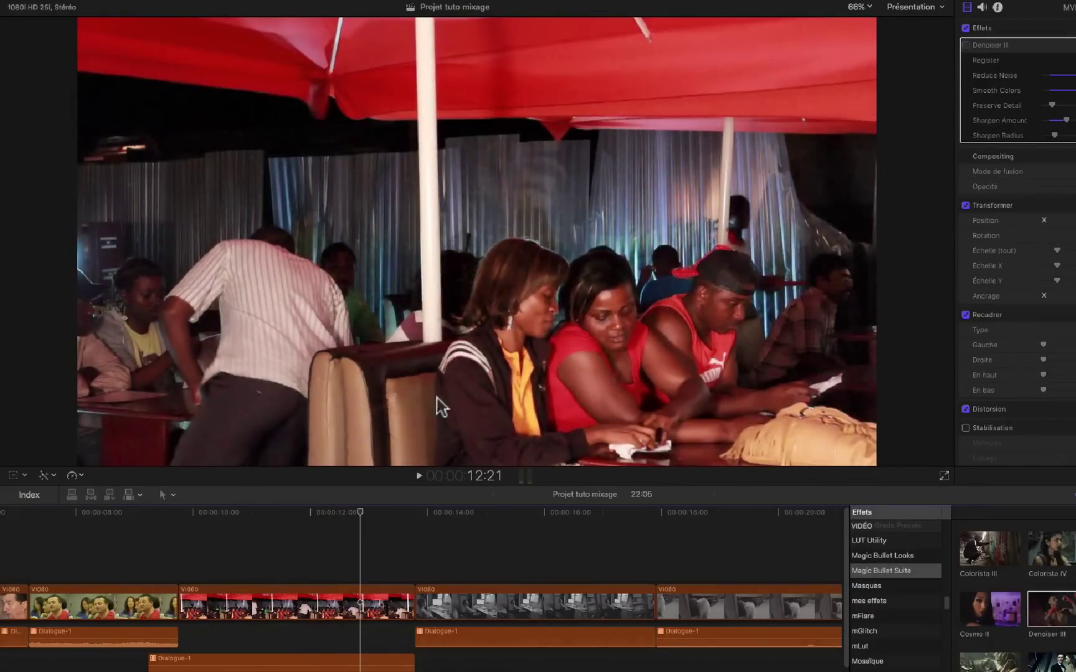
{"action": "key", "text": "space"}
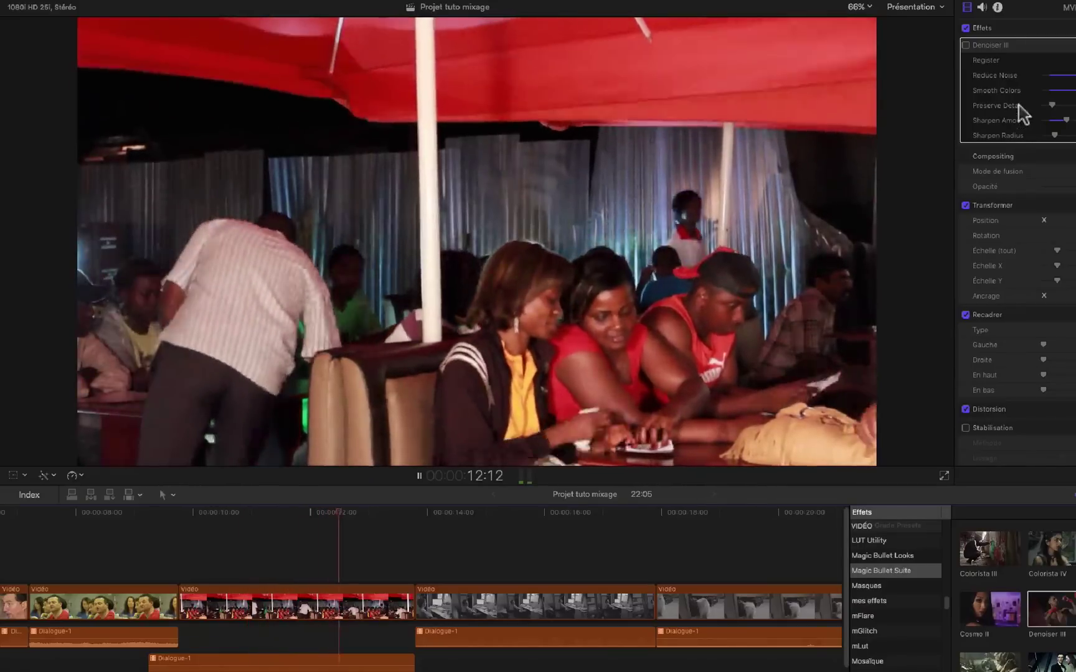
{"action": "key", "text": "space"}
{"action": "left_click", "coordinate": [966, 45]}
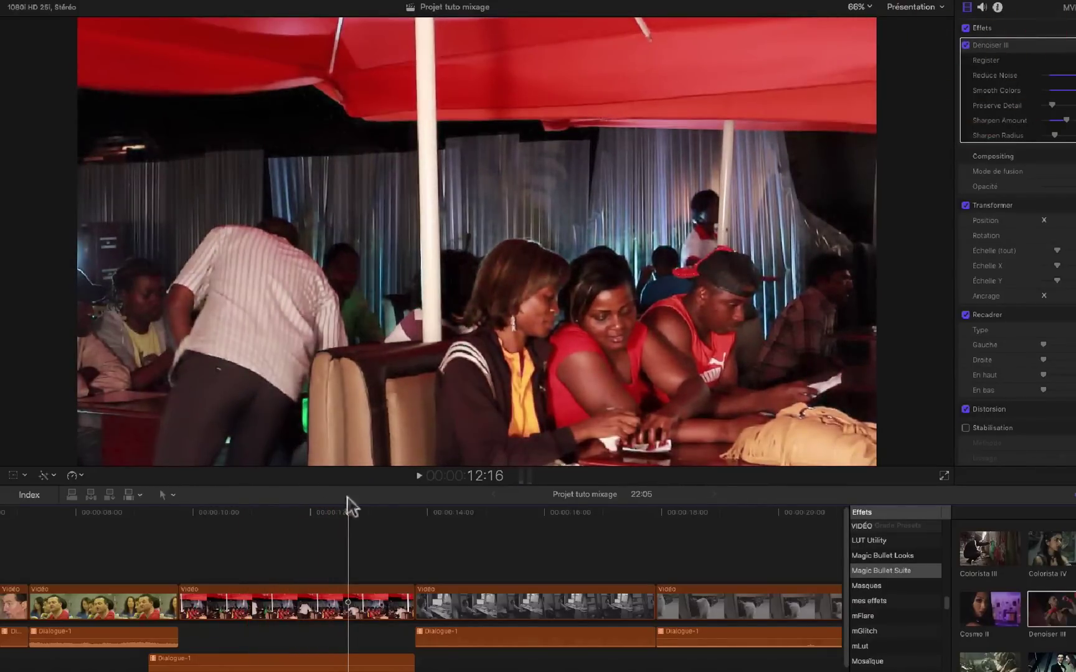
{"action": "key", "text": "space"}
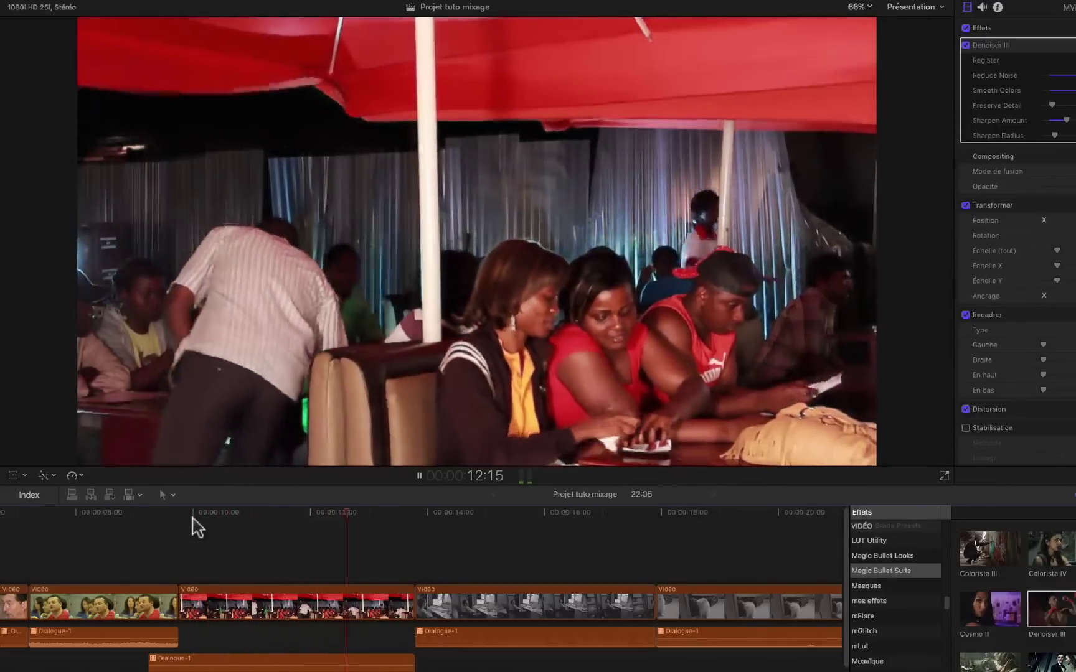
{"action": "key", "text": "space"}
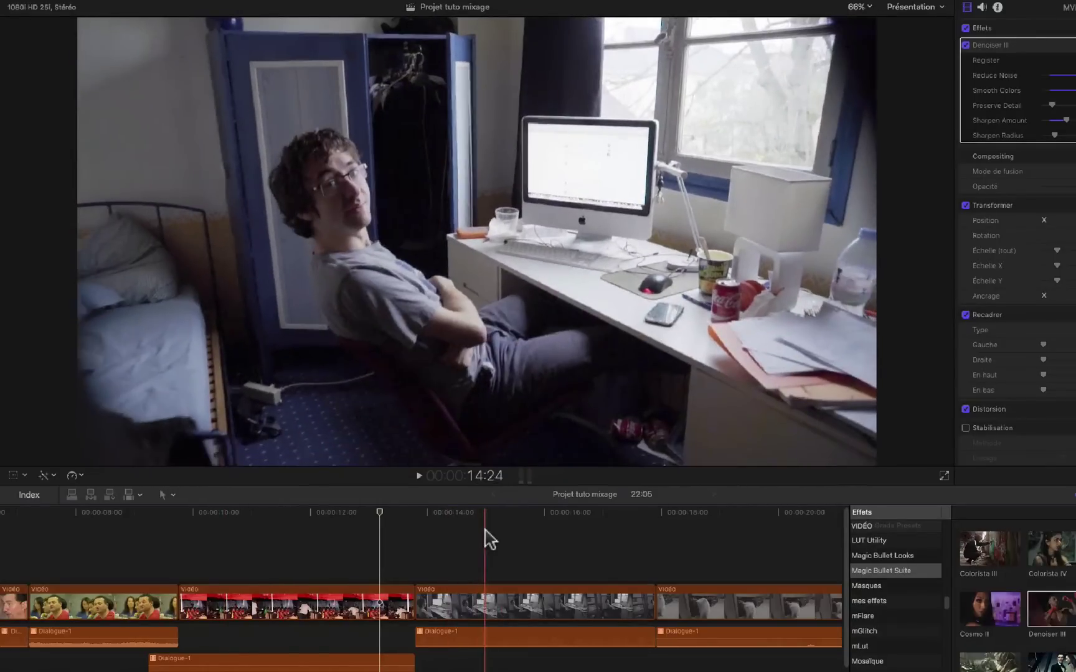
- Apply Denoiser III to the clip of the man at the desk, C0001, with the viewer at 100%
{"action": "left_click", "coordinate": [485, 539]}
{"action": "left_click", "coordinate": [858, 7]}
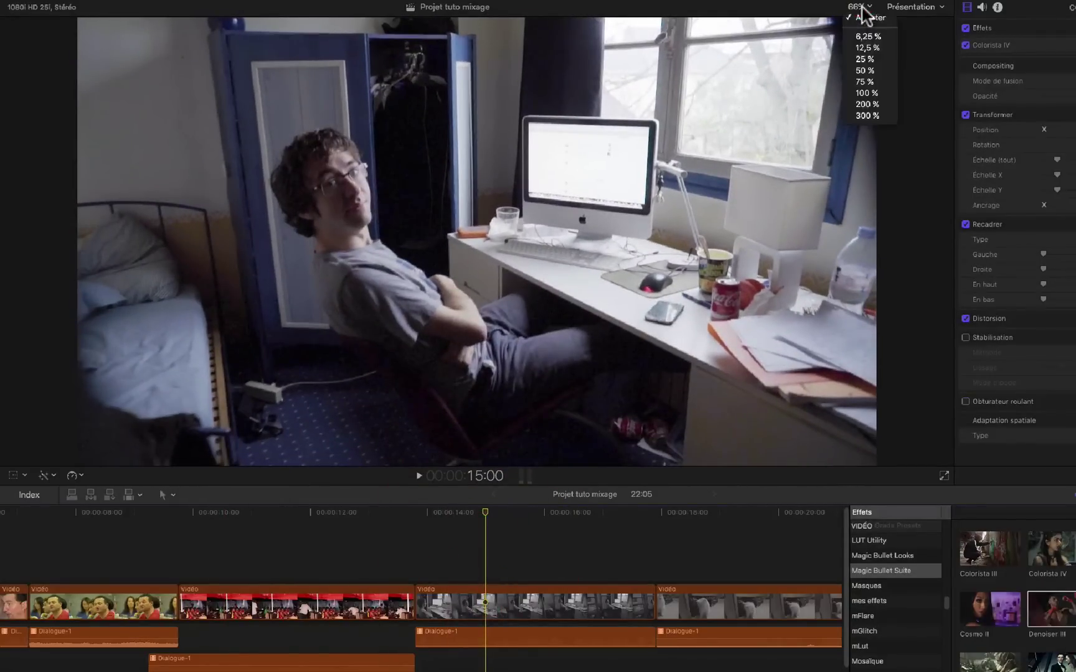
{"action": "left_click", "coordinate": [866, 94]}
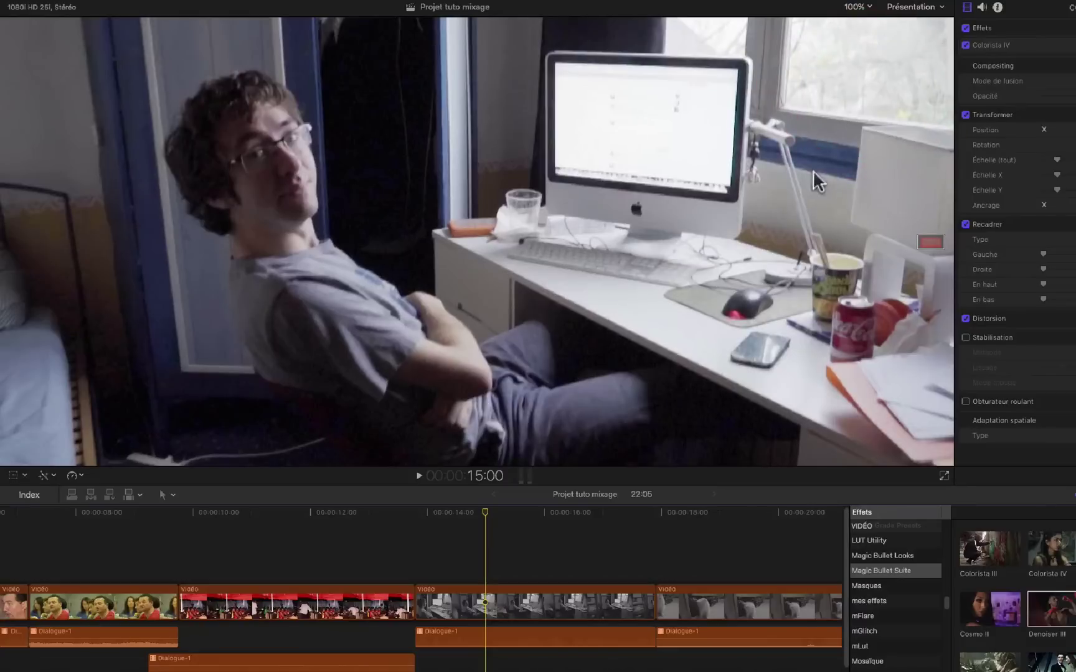
{"action": "left_click", "coordinate": [502, 245]}
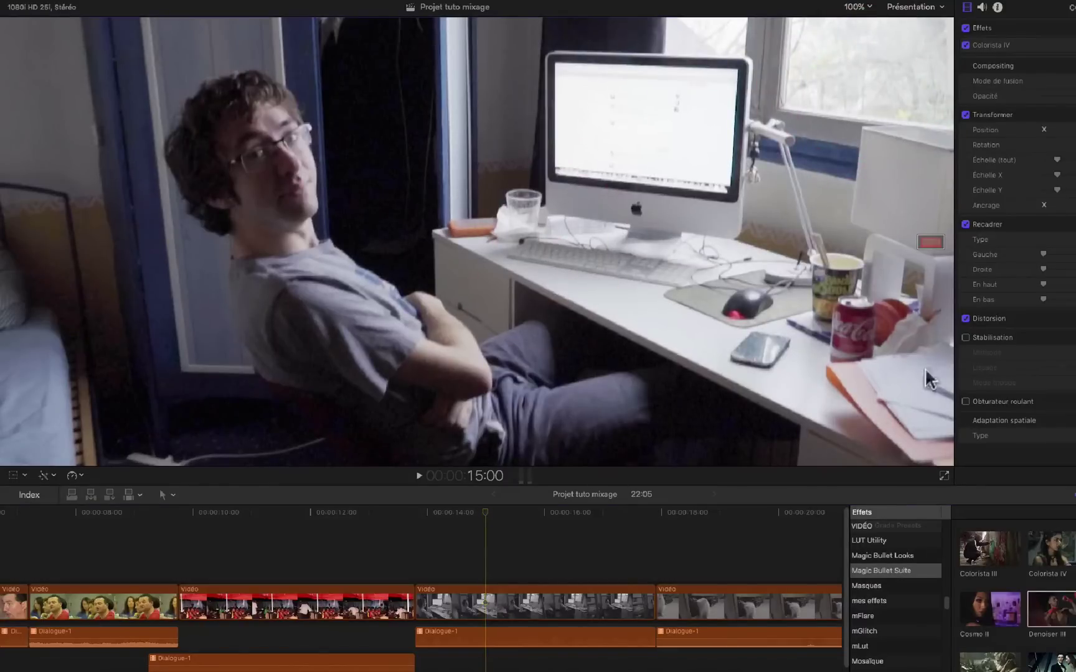
{"action": "left_click_drag", "start_coordinate": [927, 241], "coordinate": [920, 242]}
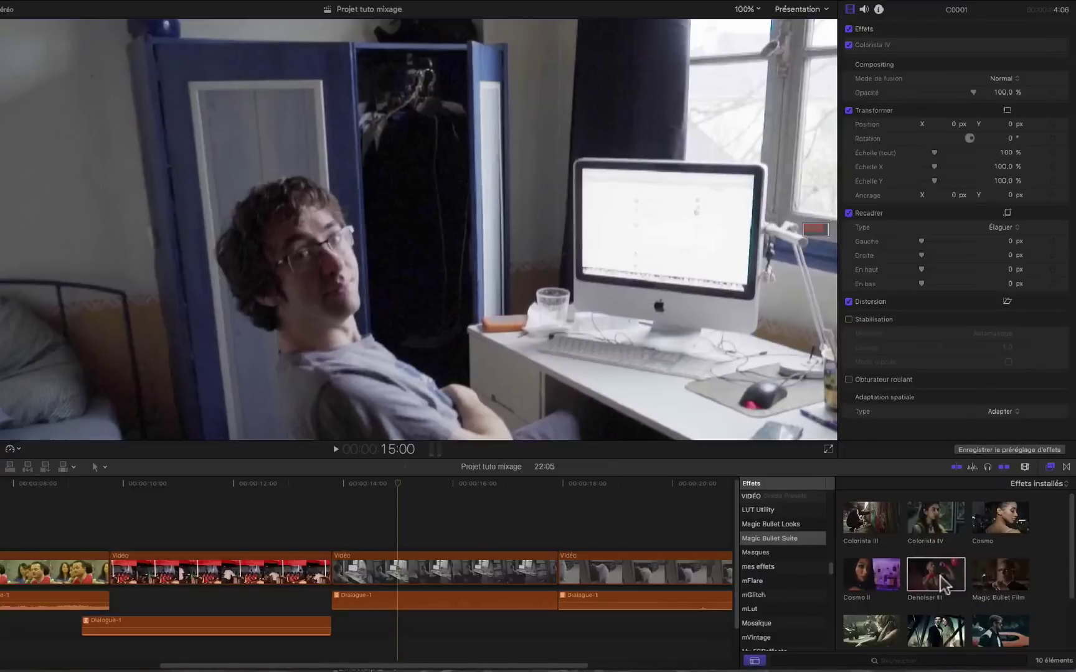
{"action": "left_click_drag", "start_coordinate": [943, 585], "coordinate": [436, 569]}
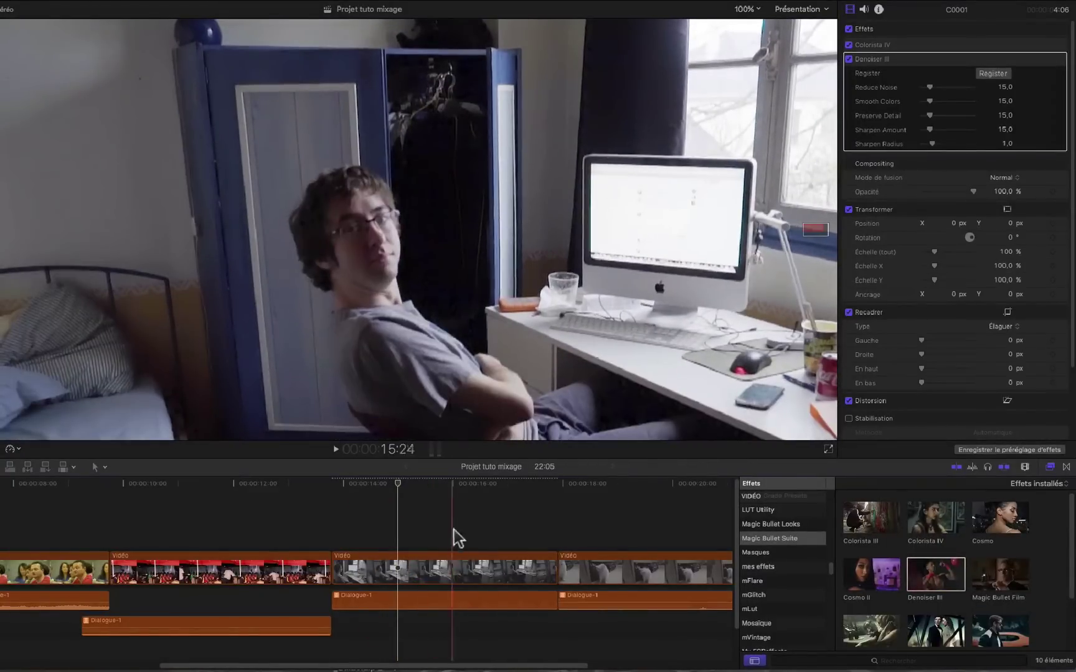
- At 14:14, set the desk clip's Denoiser III to Reduce Noise 49, Preserve Detail 36 and Sharpen Amount 22
{"action": "left_click", "coordinate": [372, 483]}
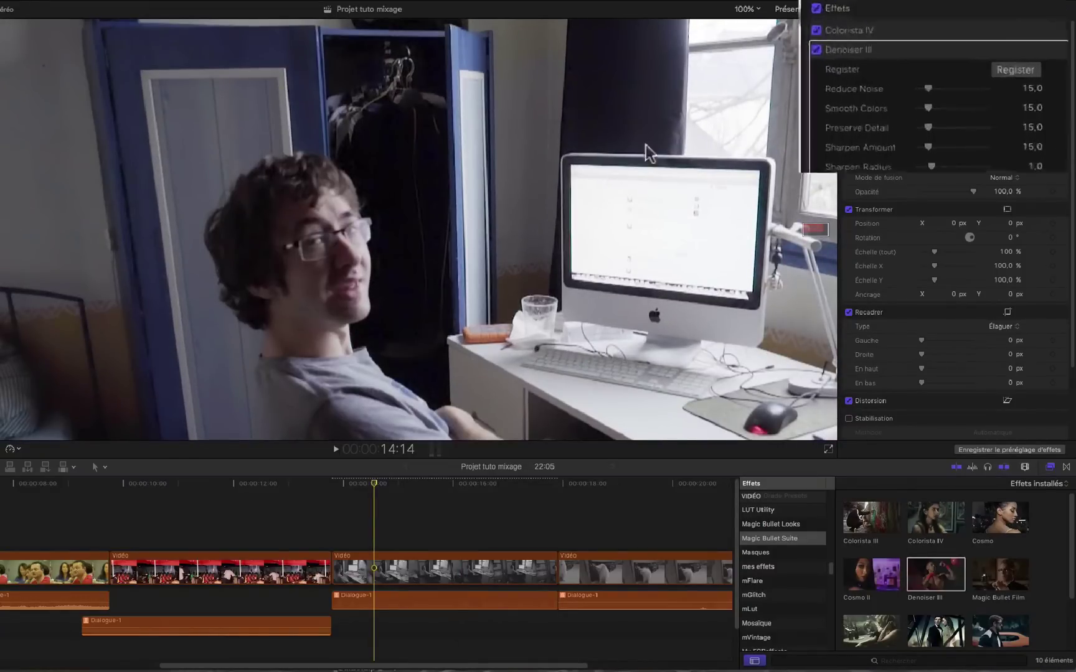
{"action": "left_click", "coordinate": [916, 92]}
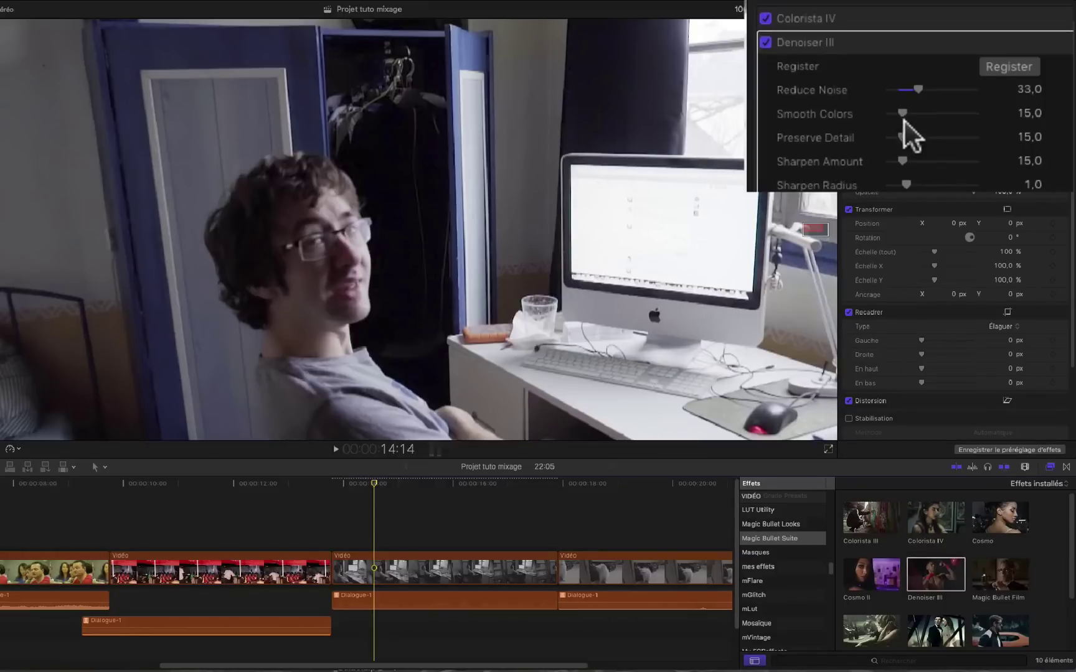
{"action": "left_click", "coordinate": [930, 89]}
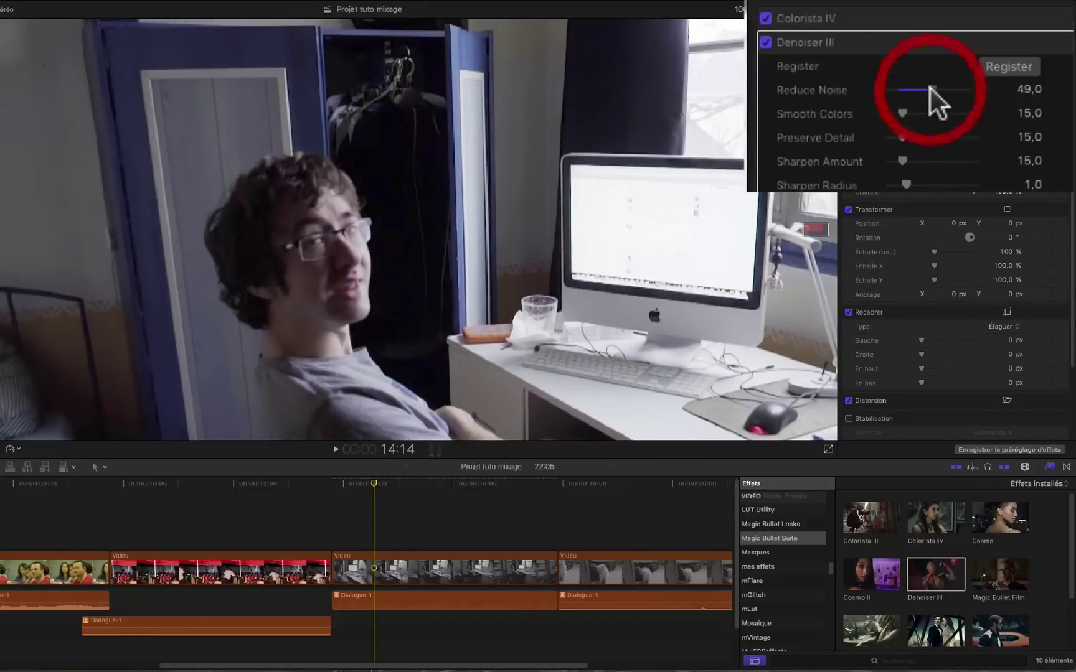
{"action": "left_click", "coordinate": [920, 135]}
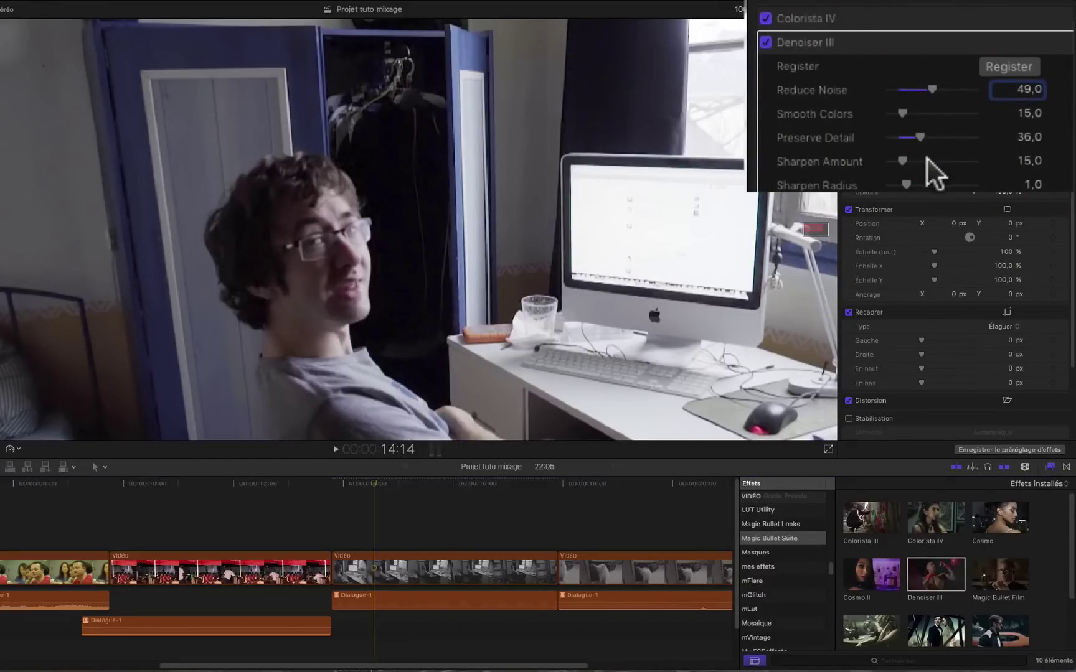
{"action": "left_click", "coordinate": [925, 161]}
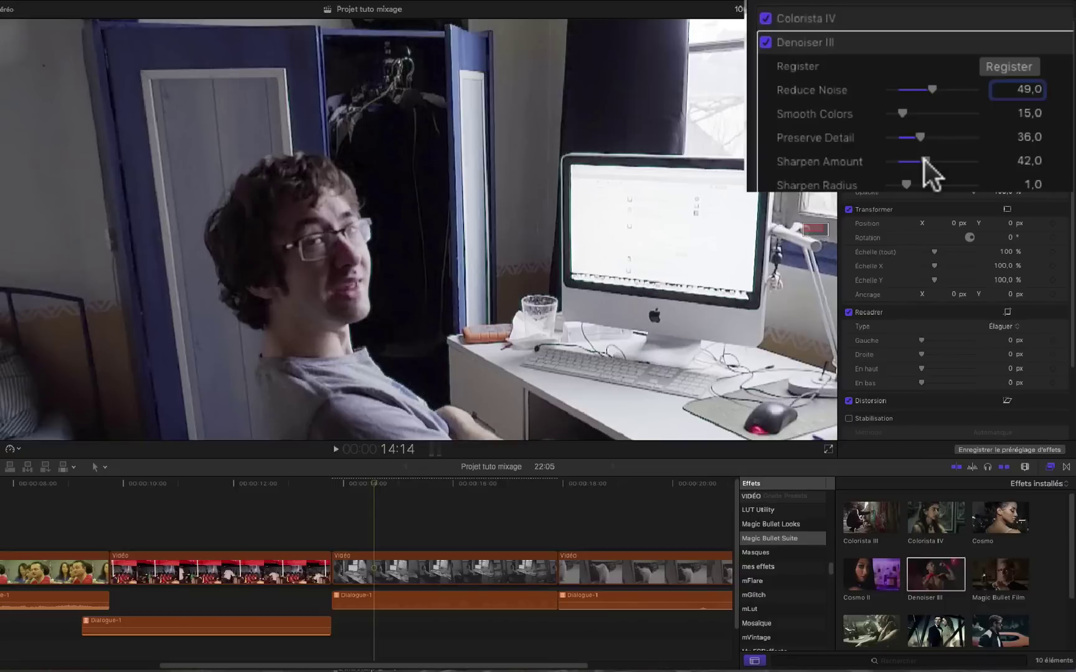
{"action": "left_click", "coordinate": [914, 160]}
{"action": "left_click", "coordinate": [912, 160]}
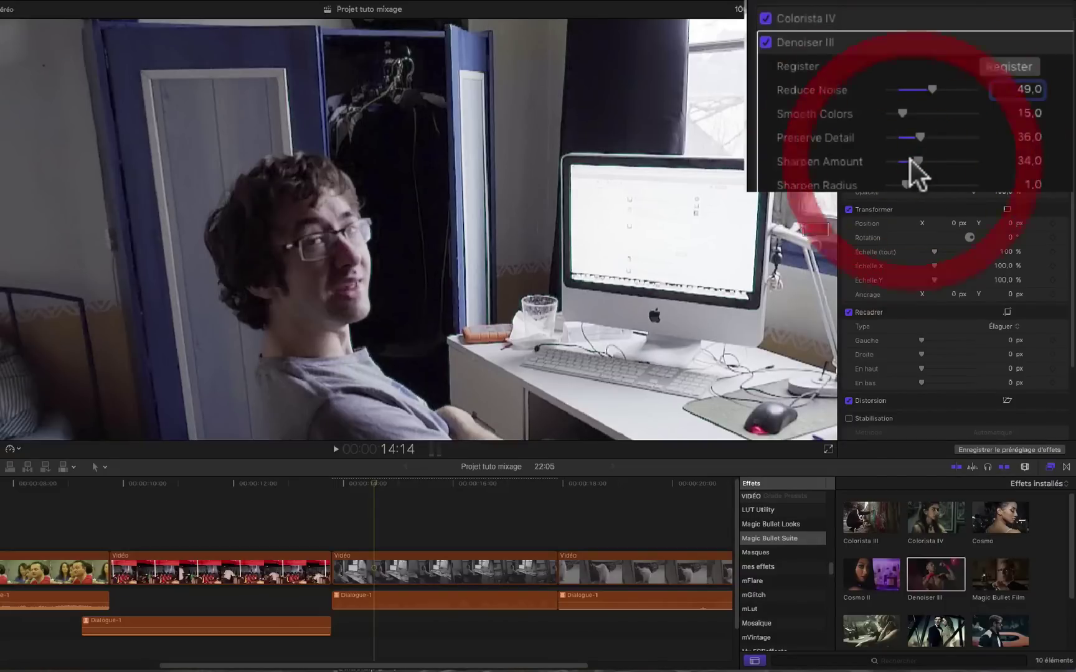
{"action": "left_click", "coordinate": [907, 160]}
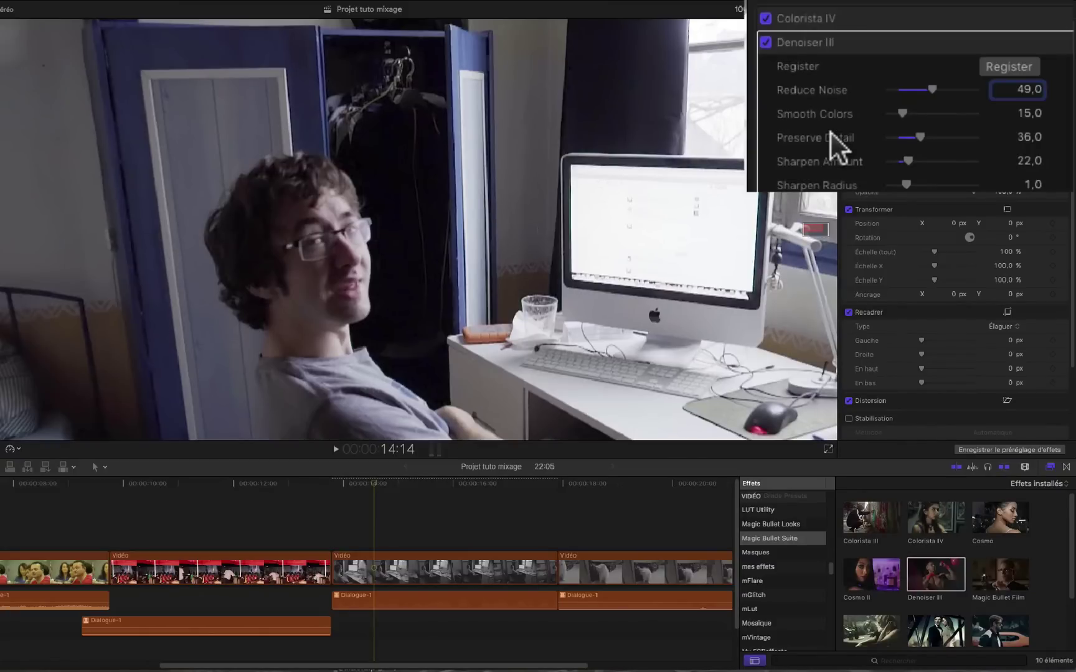
- Set the desk clip's Denoiser III Sharpen Radius to 1.46 and fit the picture in the viewer
{"action": "left_click_drag", "start_coordinate": [906, 185], "coordinate": [894, 185]}
{"action": "left_click", "coordinate": [927, 185]}
{"action": "left_click", "coordinate": [757, 10]}
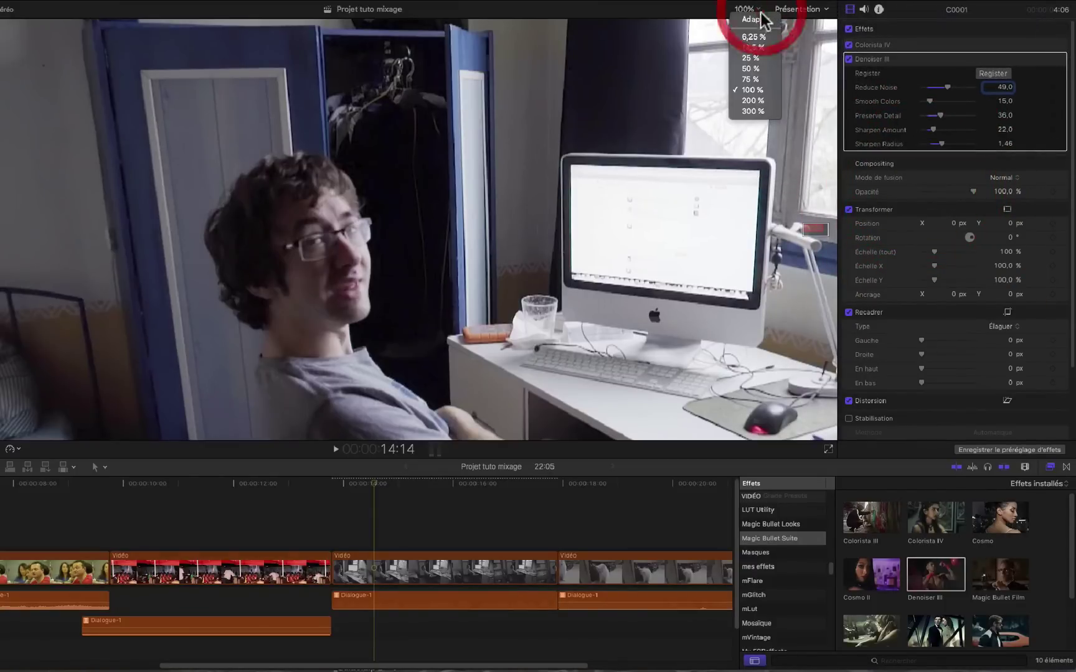
{"action": "left_click", "coordinate": [760, 20]}
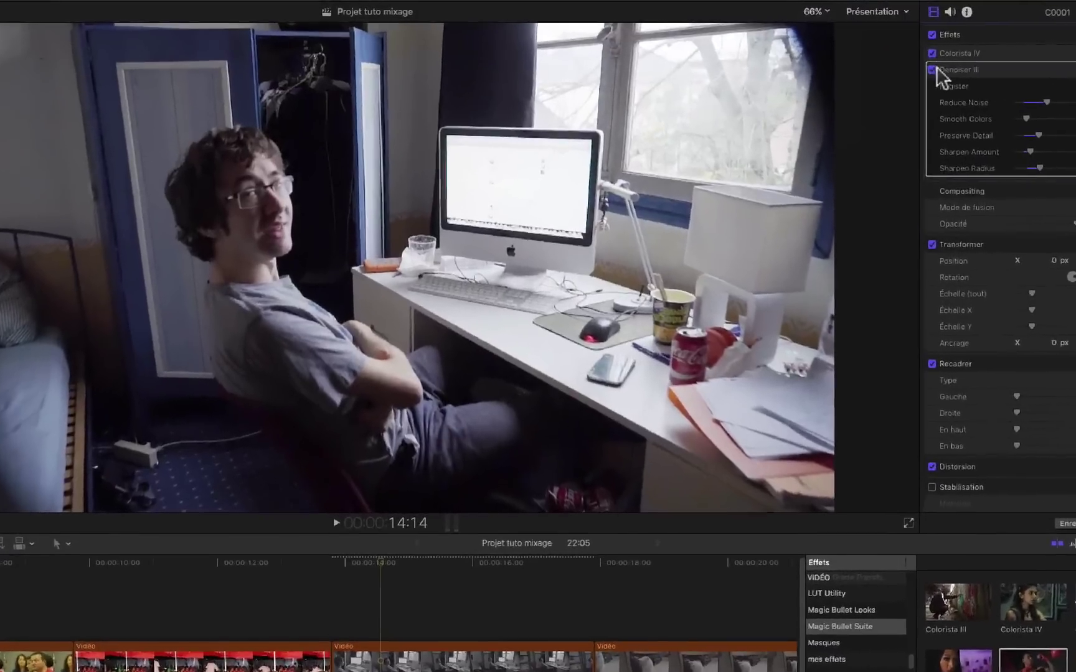
- Compare the desk clip's frame at 14:14 with Denoiser III disabled and enabled, leaving the effect enabled
{"action": "left_click", "coordinate": [933, 70]}
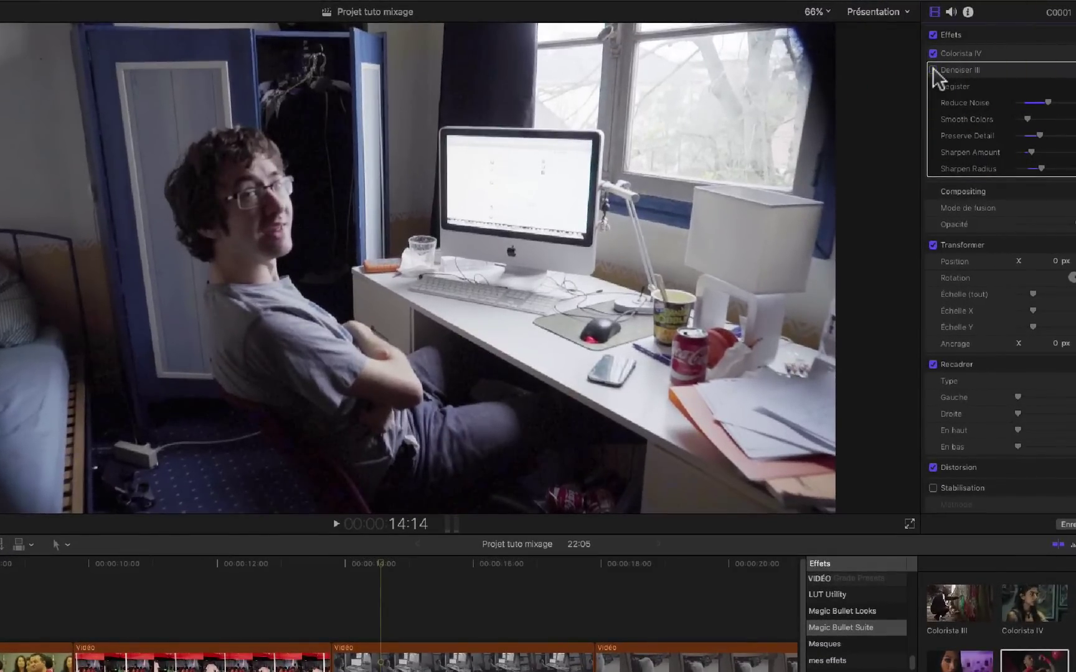
{"action": "left_click", "coordinate": [933, 70]}
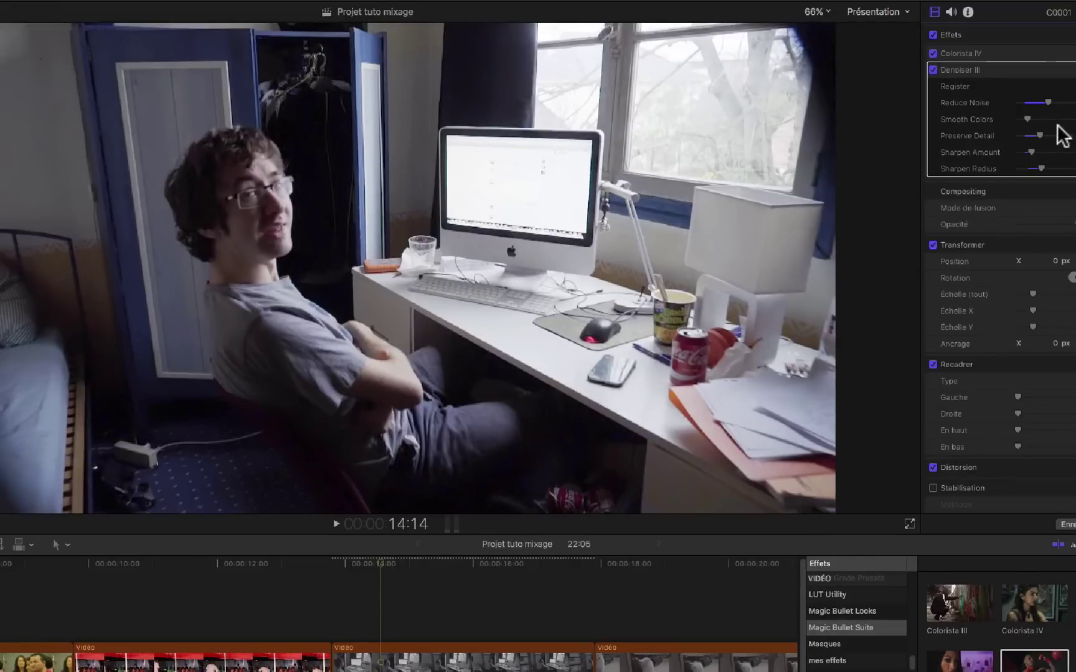
{"action": "left_click", "coordinate": [933, 70]}
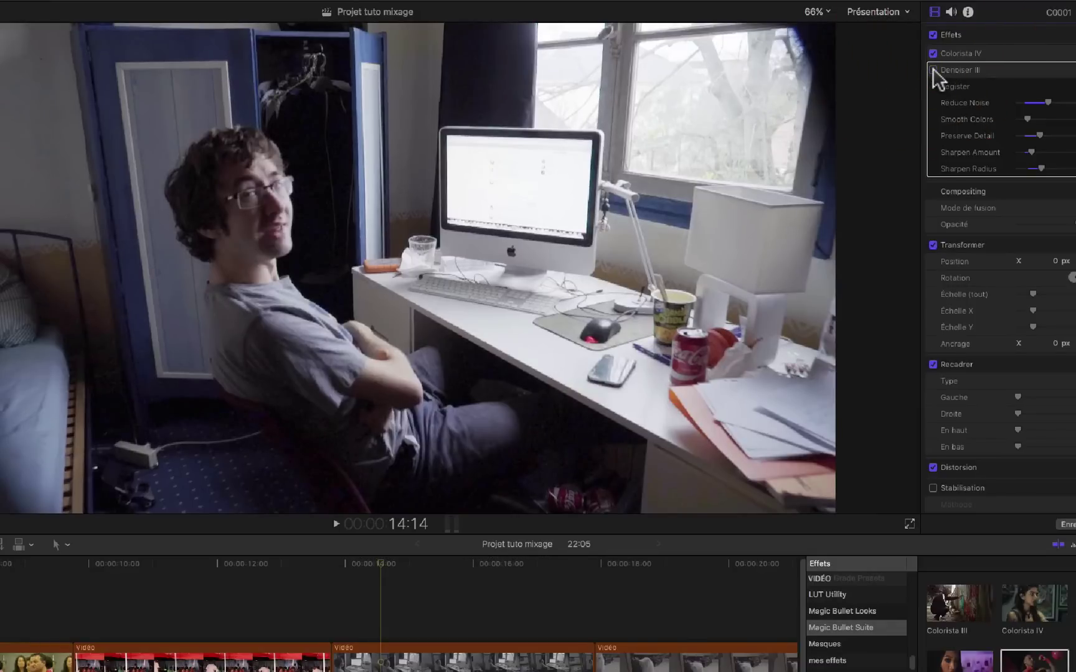
{"action": "left_click", "coordinate": [933, 70]}
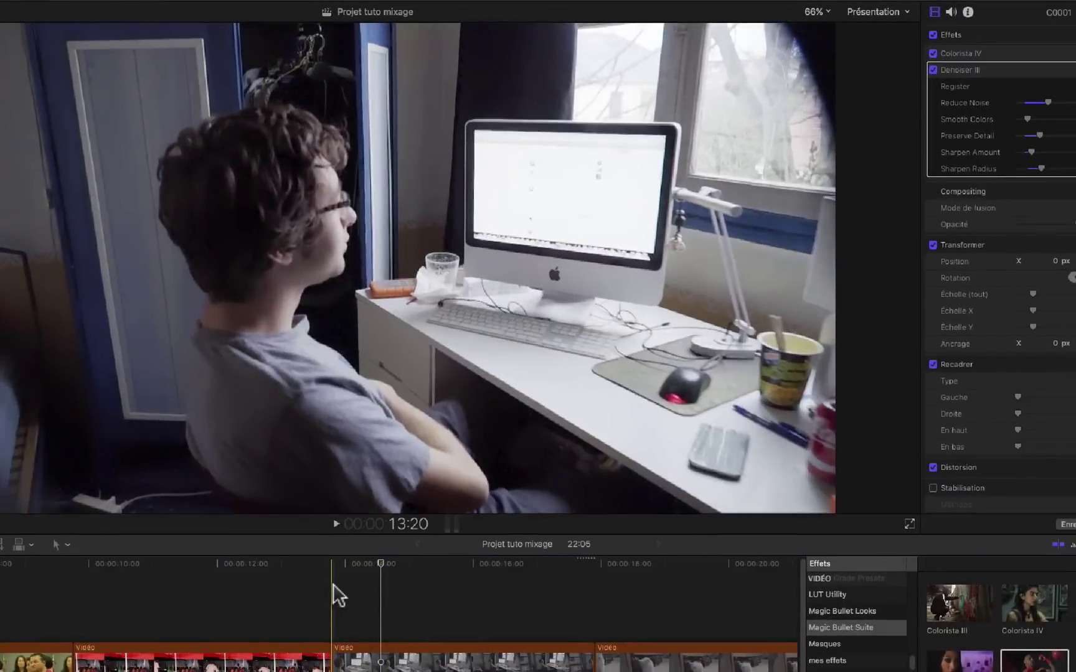
- Play the desk clip from near its start with Denoiser III enabled and disabled to compare, leaving the effect enabled
{"action": "key", "text": "space"}
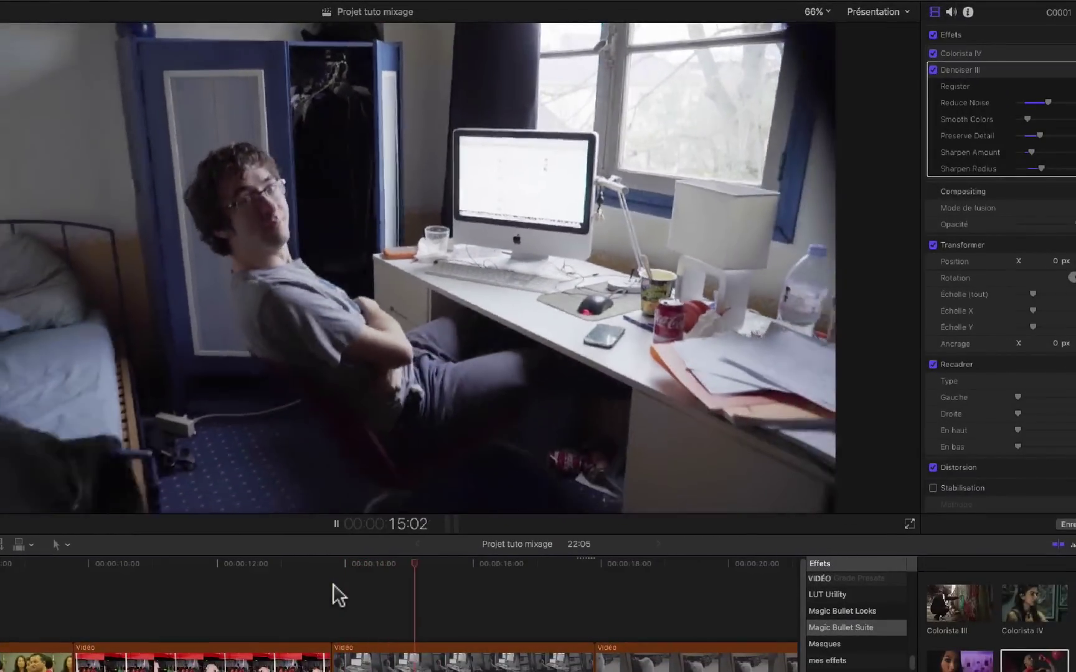
{"action": "key", "text": "space"}
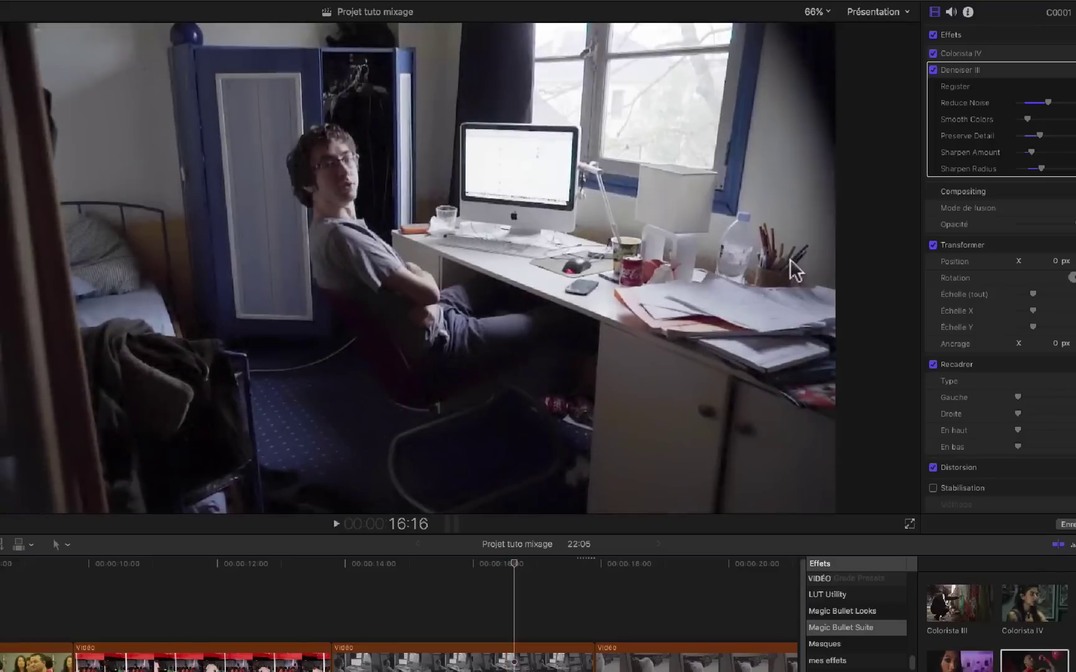
{"action": "left_click", "coordinate": [933, 69]}
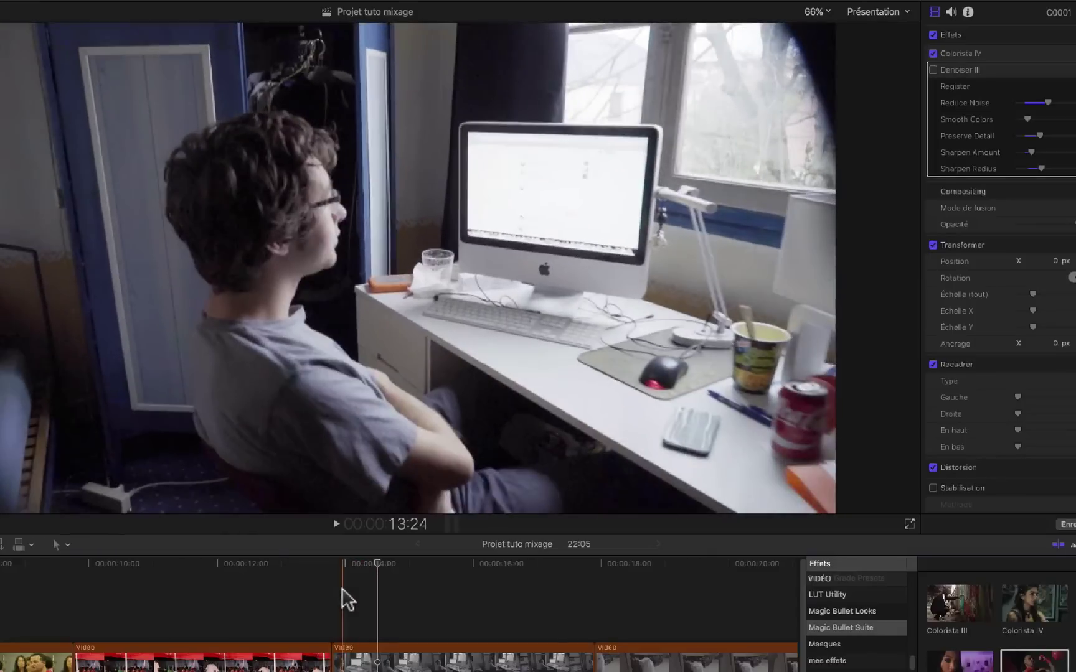
{"action": "left_click", "coordinate": [341, 590]}
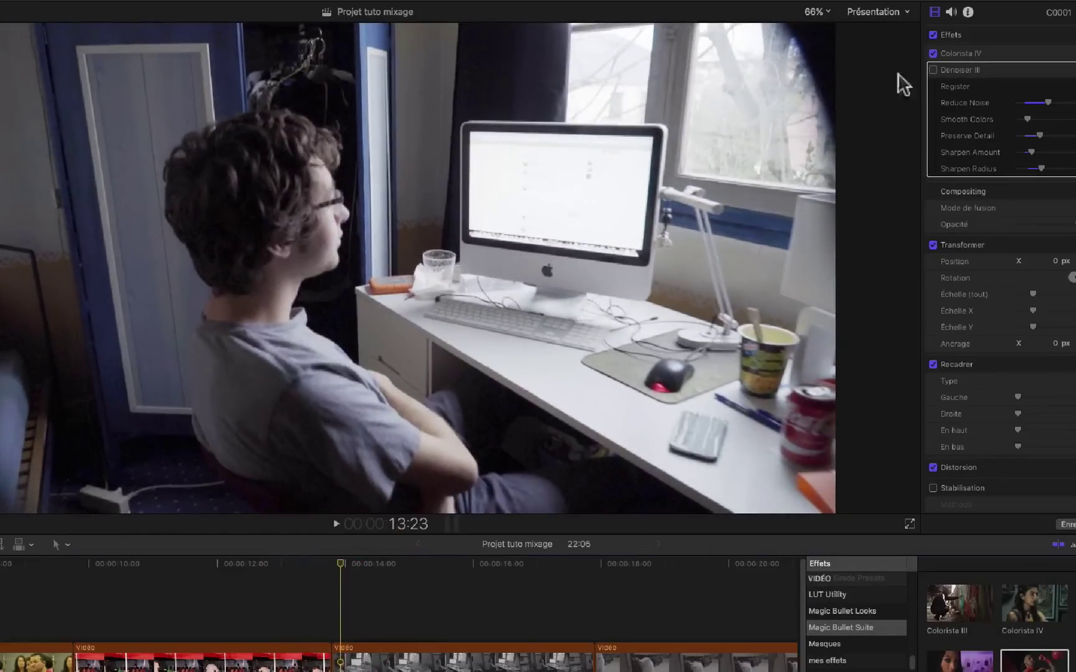
{"action": "left_click", "coordinate": [932, 68]}
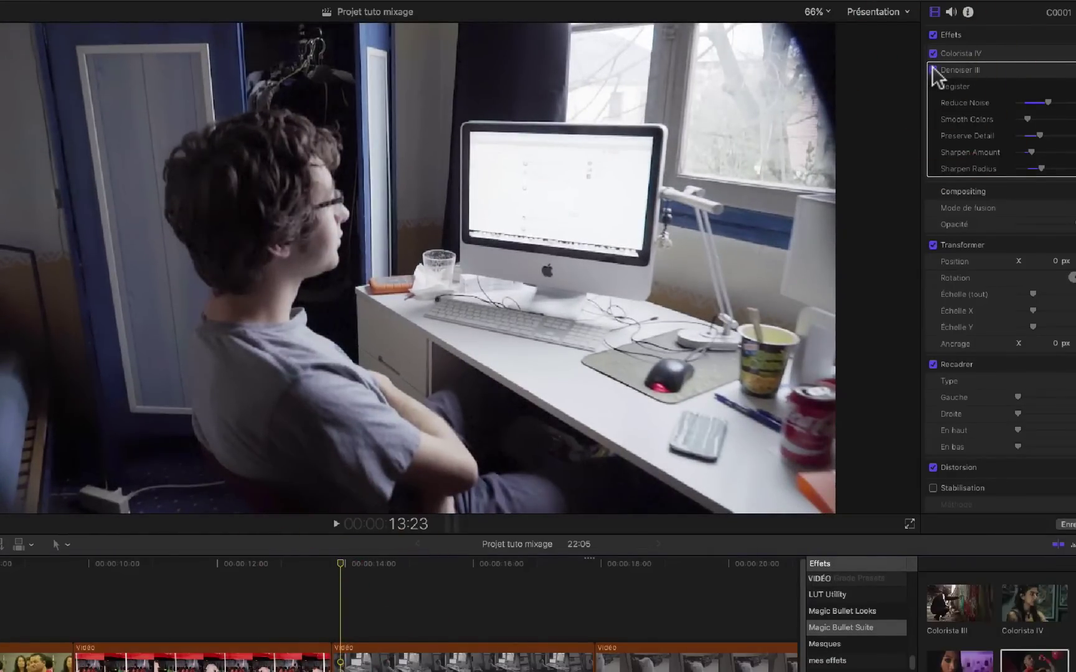
{"action": "key", "text": "space"}
{"action": "left_click", "coordinate": [347, 566]}
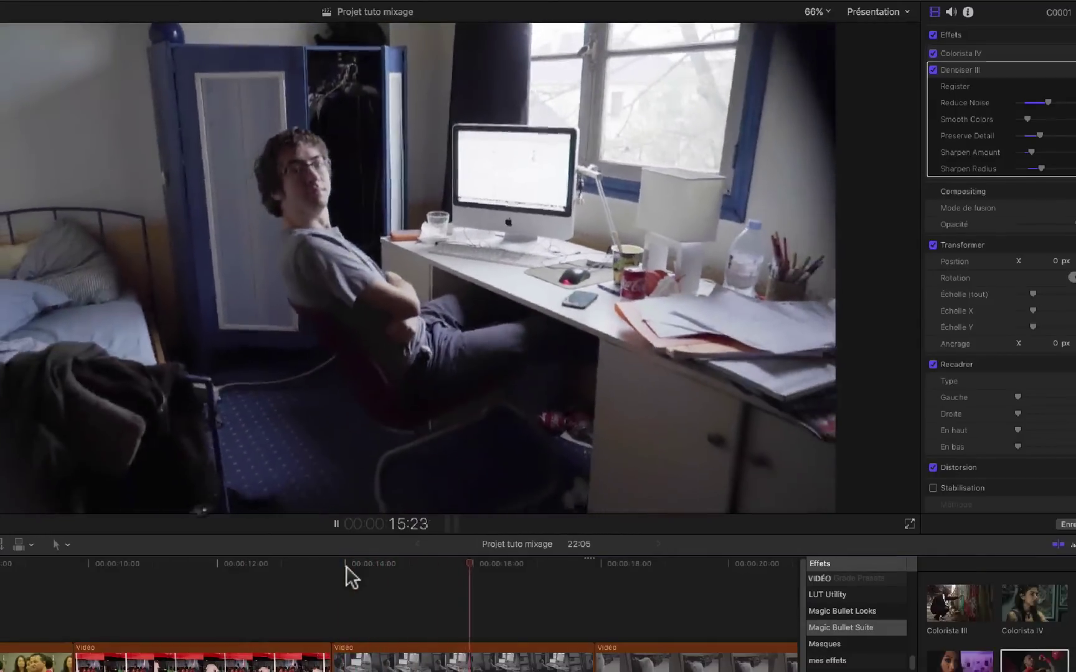
{"action": "key", "text": "space"}
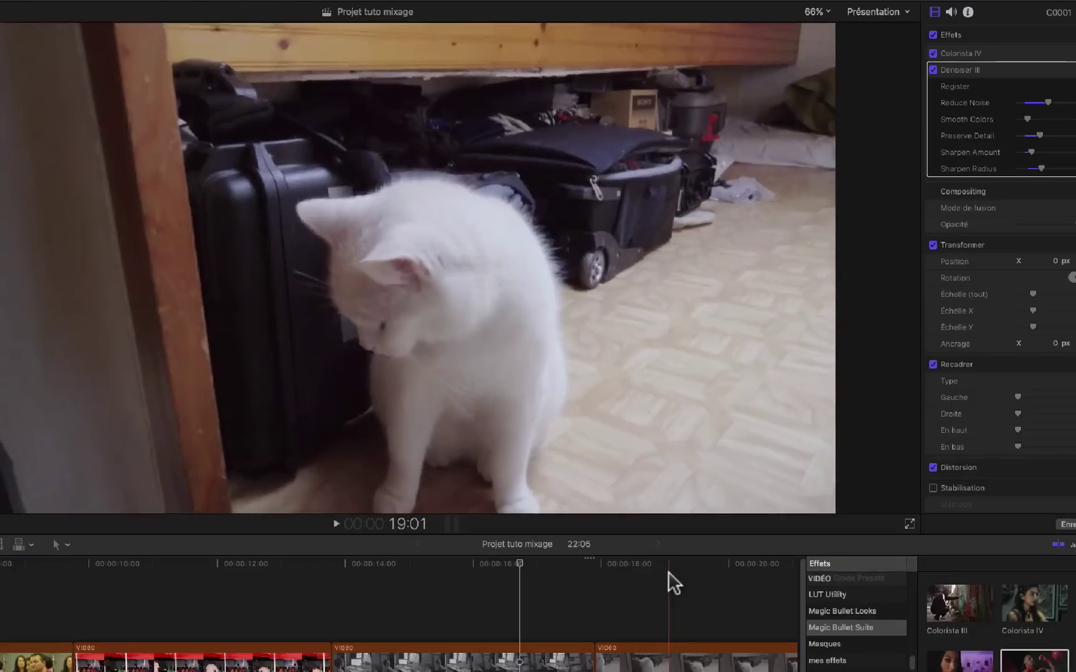
- Apply Denoiser III to the white cat clip, C0009, with the playhead at 18:10
{"action": "left_click", "coordinate": [668, 572]}
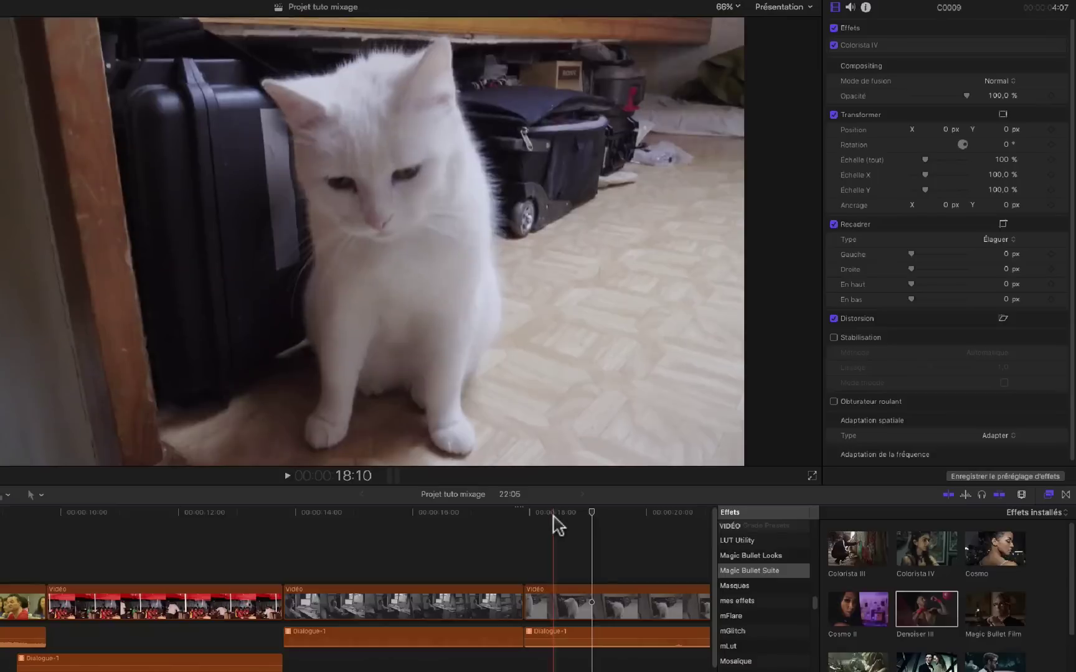
{"action": "left_click", "coordinate": [552, 515]}
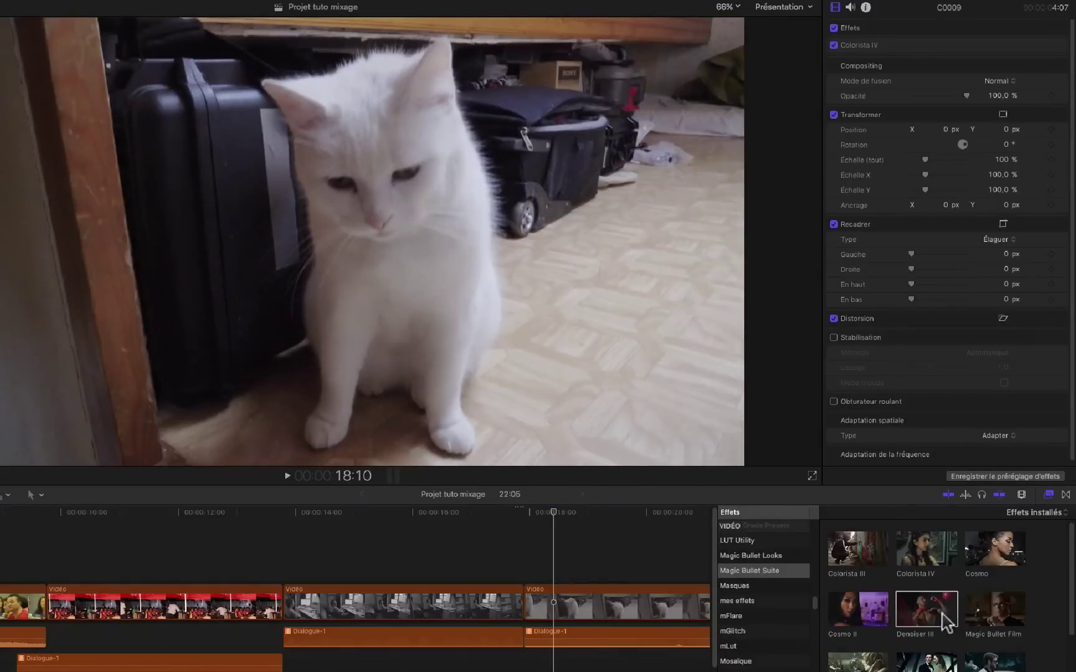
{"action": "left_click", "coordinate": [832, 611]}
{"action": "left_click_drag", "start_coordinate": [835, 618], "coordinate": [583, 603]}
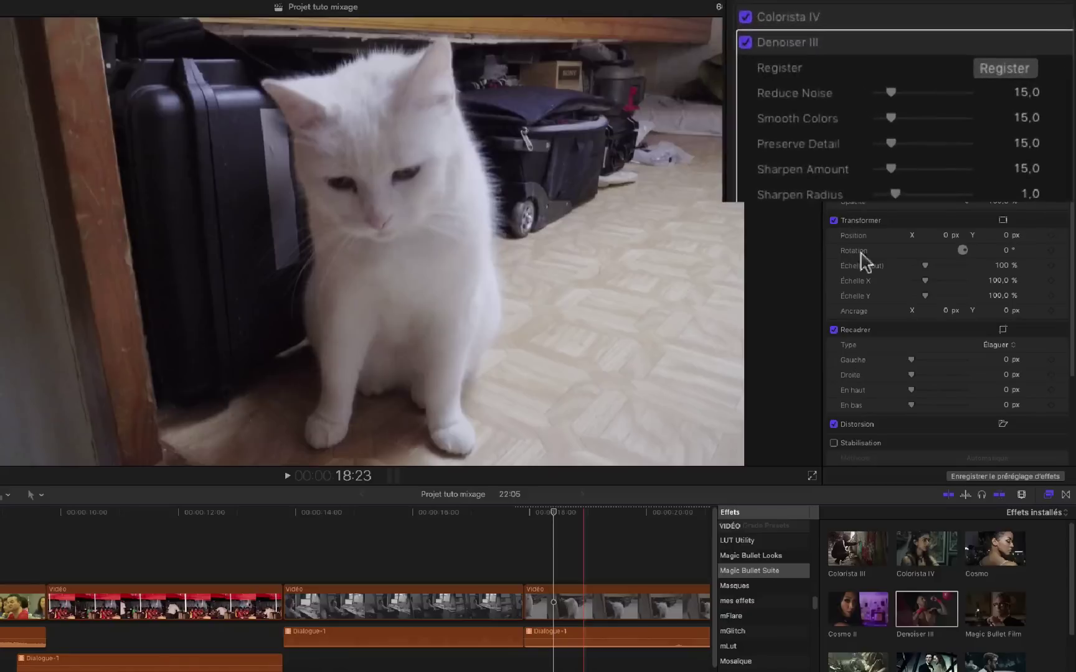
- Set the cat clip's Denoiser III to Reduce Noise 34 and Smooth Colors 25
{"action": "left_click", "coordinate": [1020, 90]}
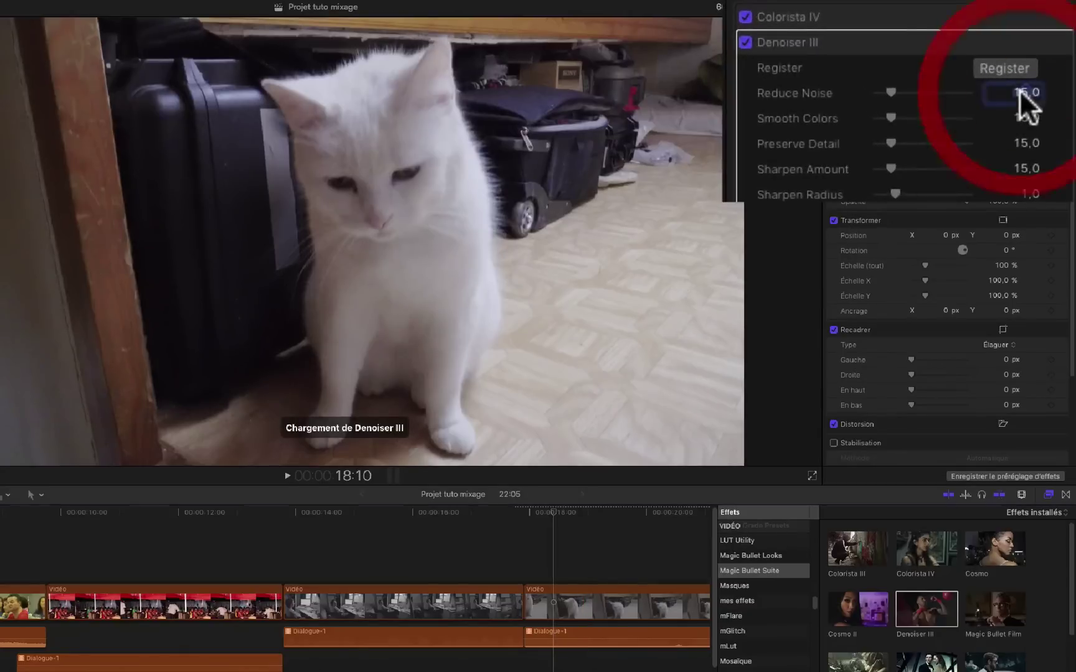
{"action": "type", "text": "34"}
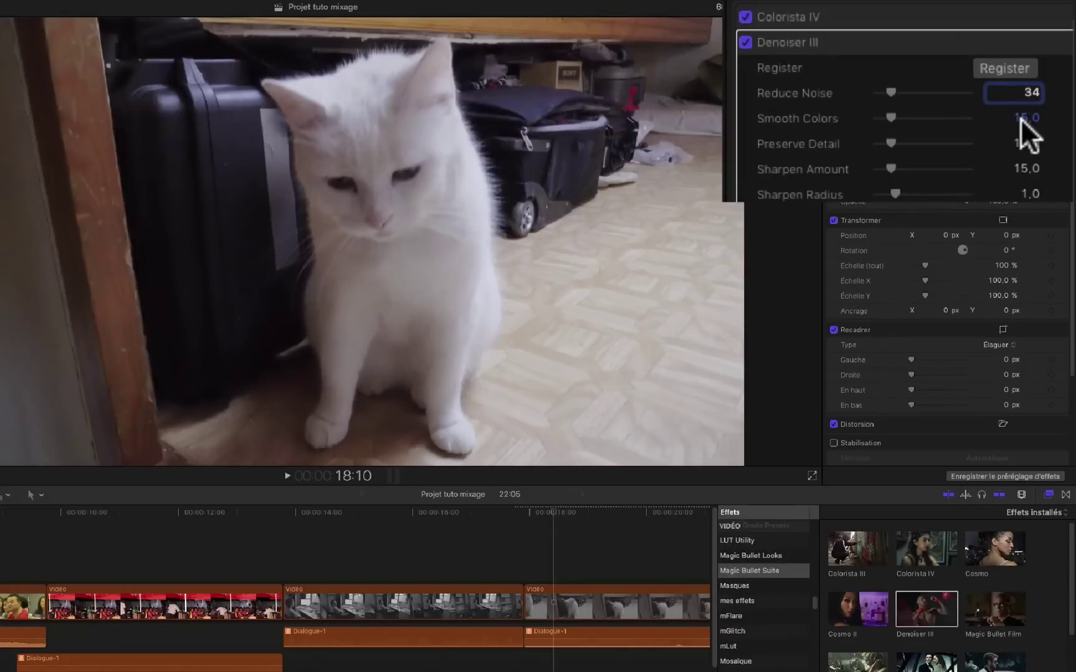
{"action": "key", "text": "Return"}
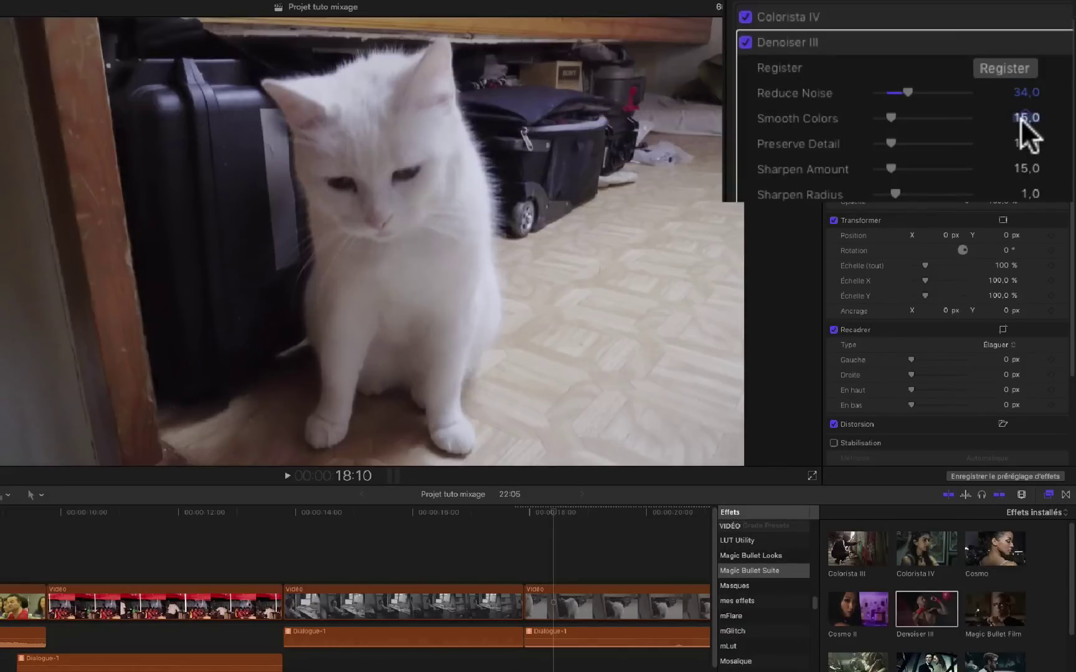
{"action": "left_click", "coordinate": [1022, 115]}
{"action": "type", "text": "25"}
{"action": "key", "text": "Return"}
- Set the cat clip's Sharpen Amount to 50 and Sharpen Radius to 1.65
{"action": "left_click", "coordinate": [1020, 167]}
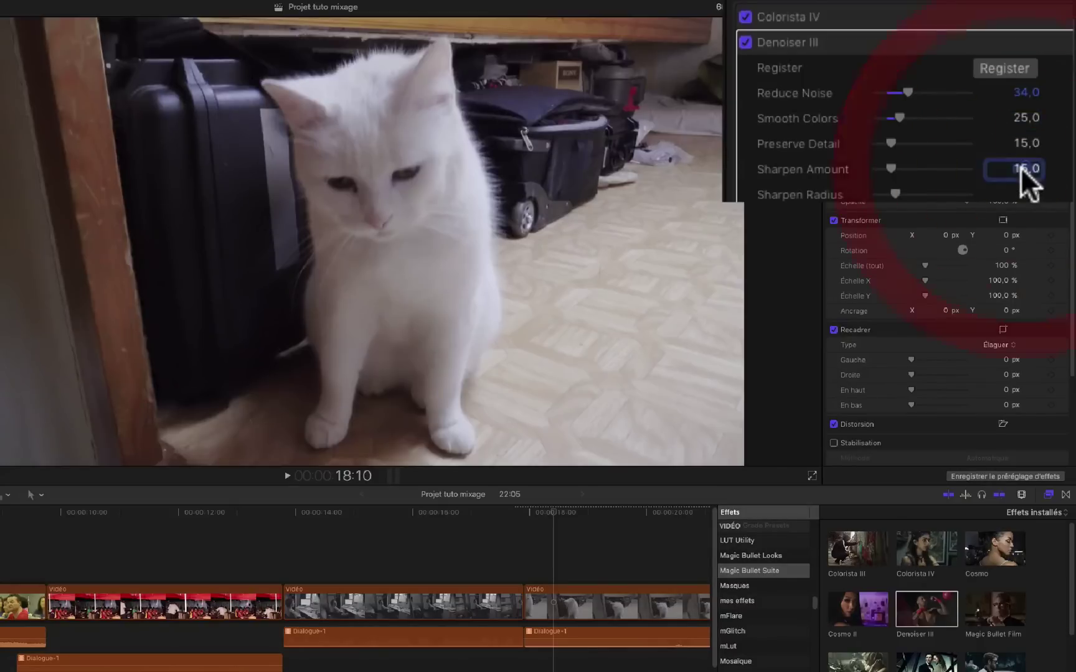
{"action": "type", "text": "50"}
{"action": "key", "text": "Return"}
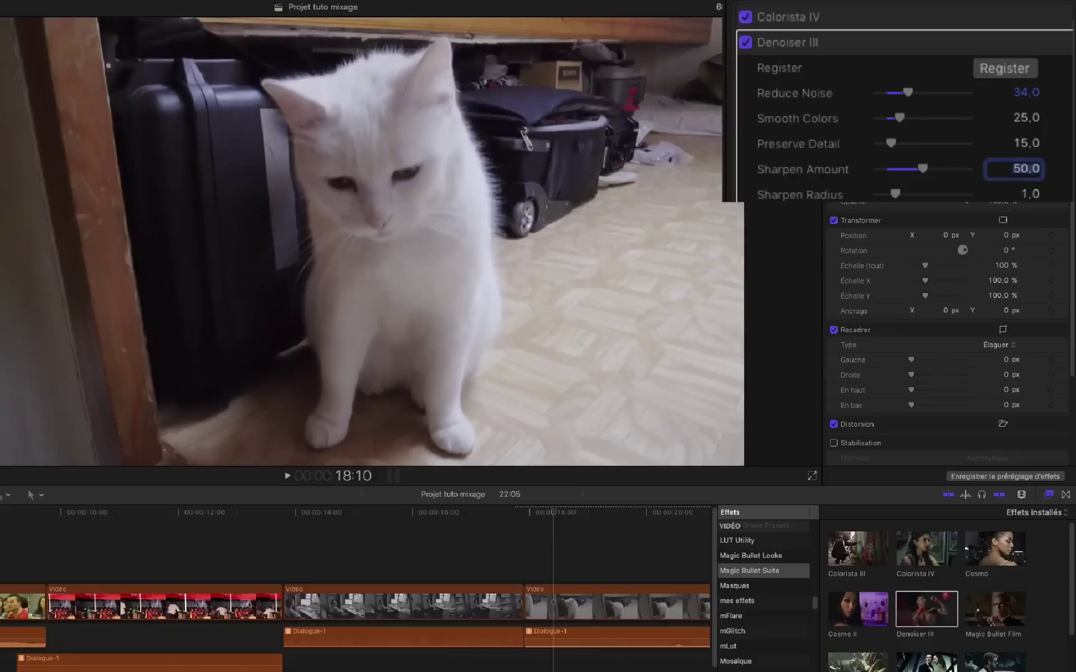
{"action": "left_click", "coordinate": [1024, 191]}
{"action": "type", "text": "1"}
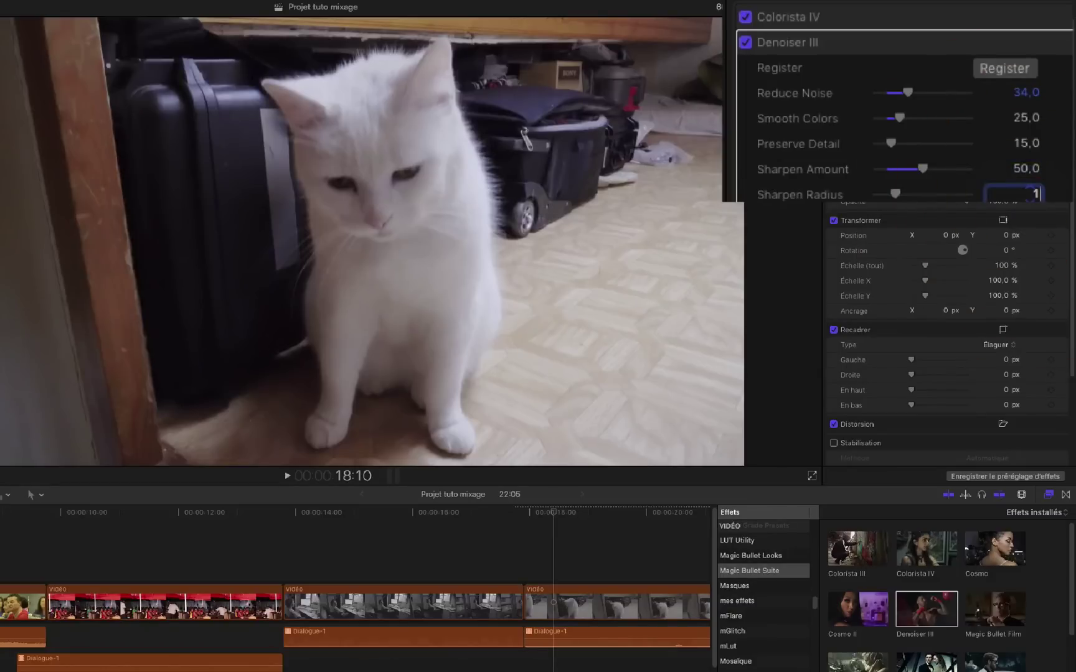
{"action": "type", "text": ",65"}
{"action": "key", "text": "Return"}
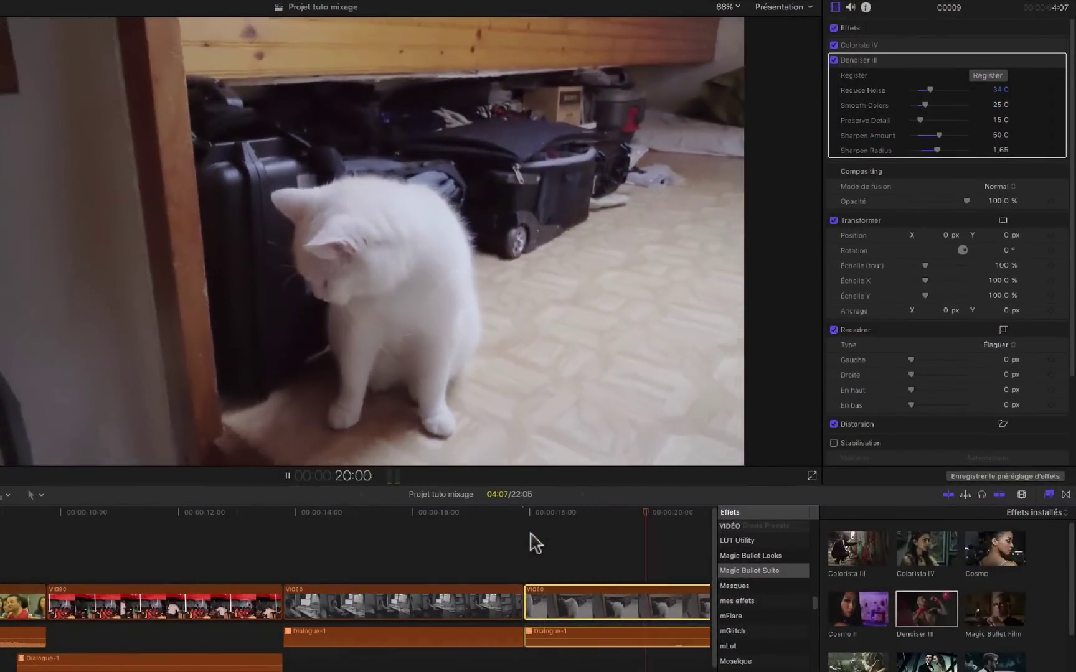
- Compare the cat clip's playback with Denoiser III enabled and disabled, leaving the effect enabled
{"action": "left_click", "coordinate": [528, 531]}
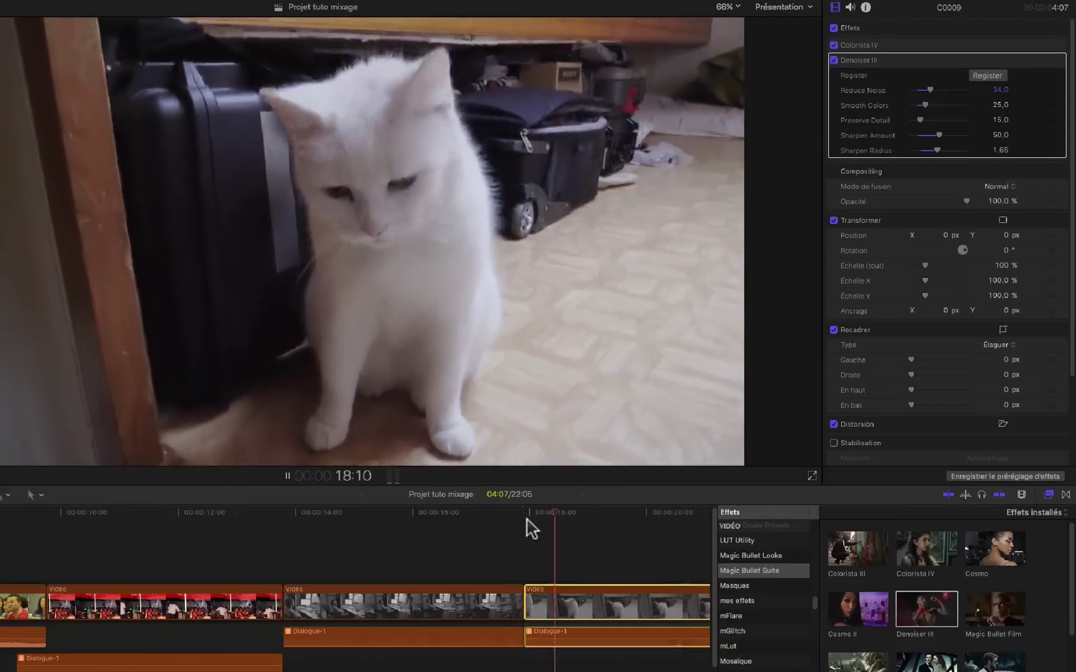
{"action": "key", "text": "space"}
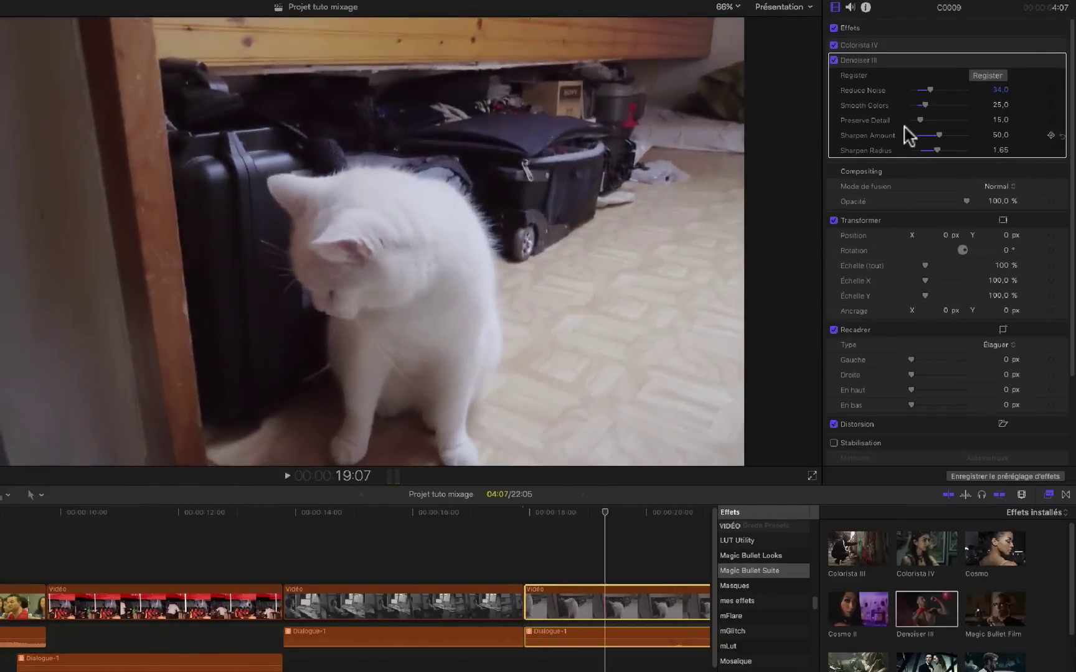
{"action": "left_click", "coordinate": [835, 60]}
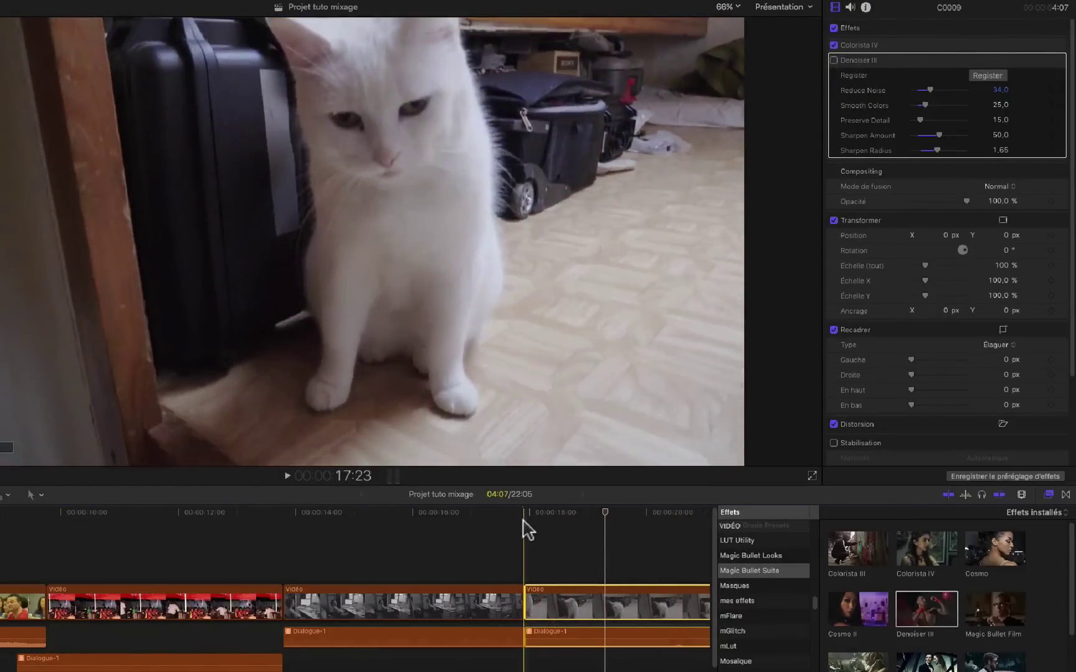
{"action": "key", "text": "space"}
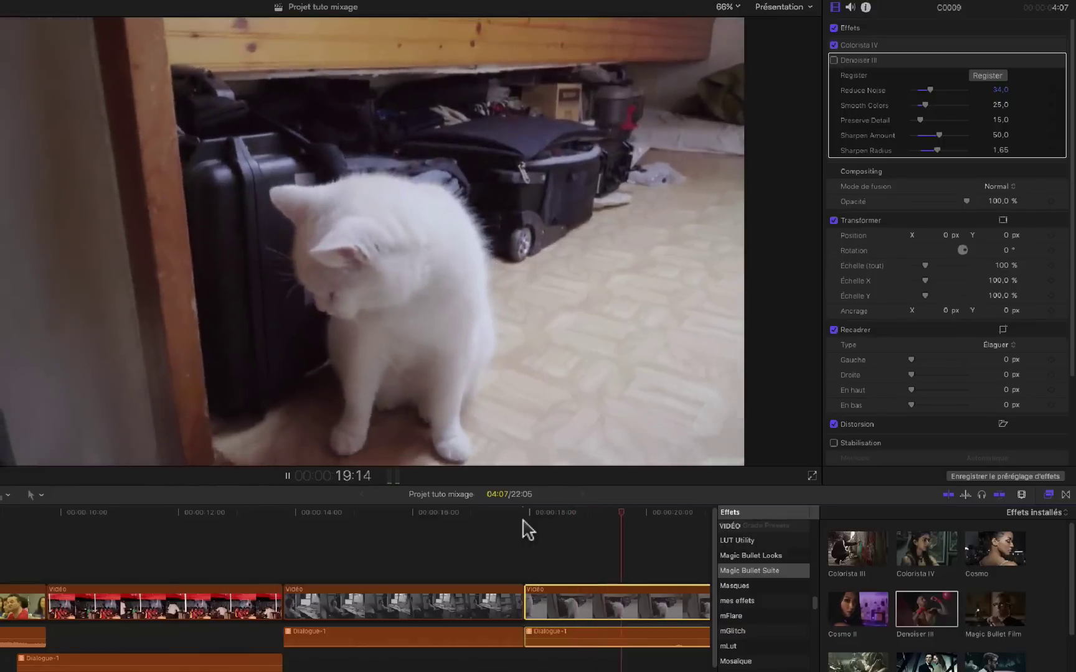
{"action": "key", "text": "space"}
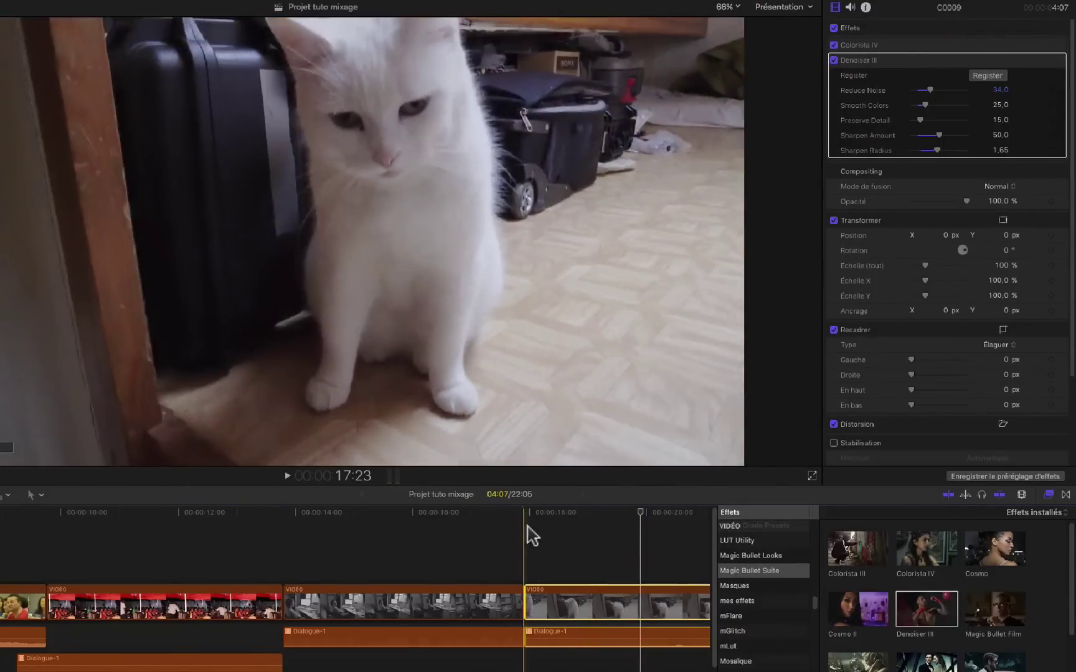
{"action": "key", "text": "space"}
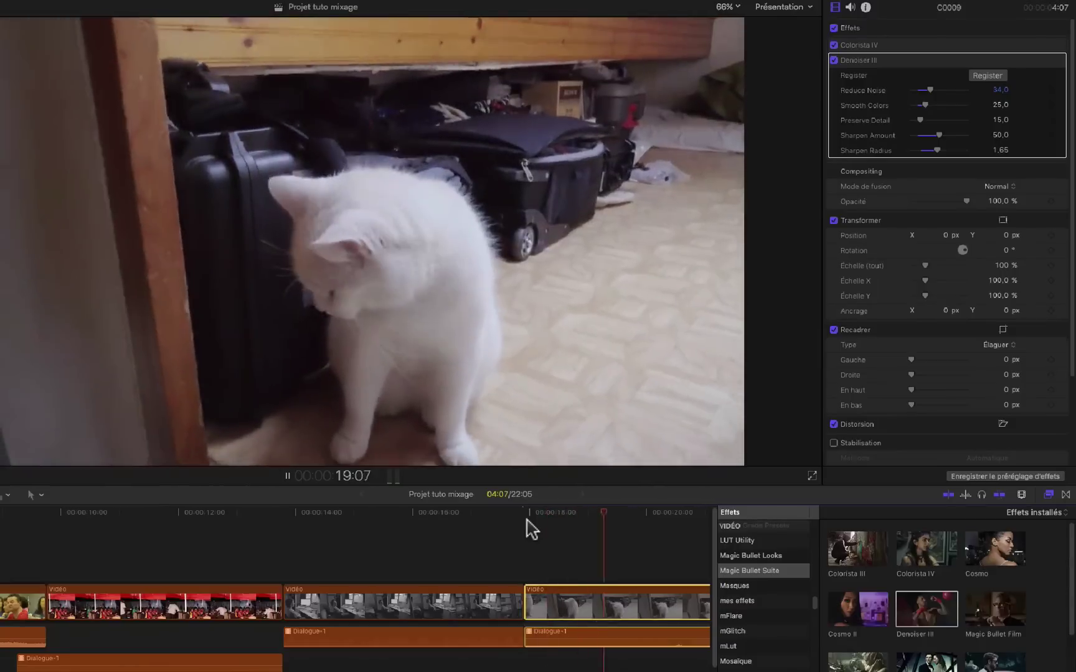
{"action": "key", "text": "space"}
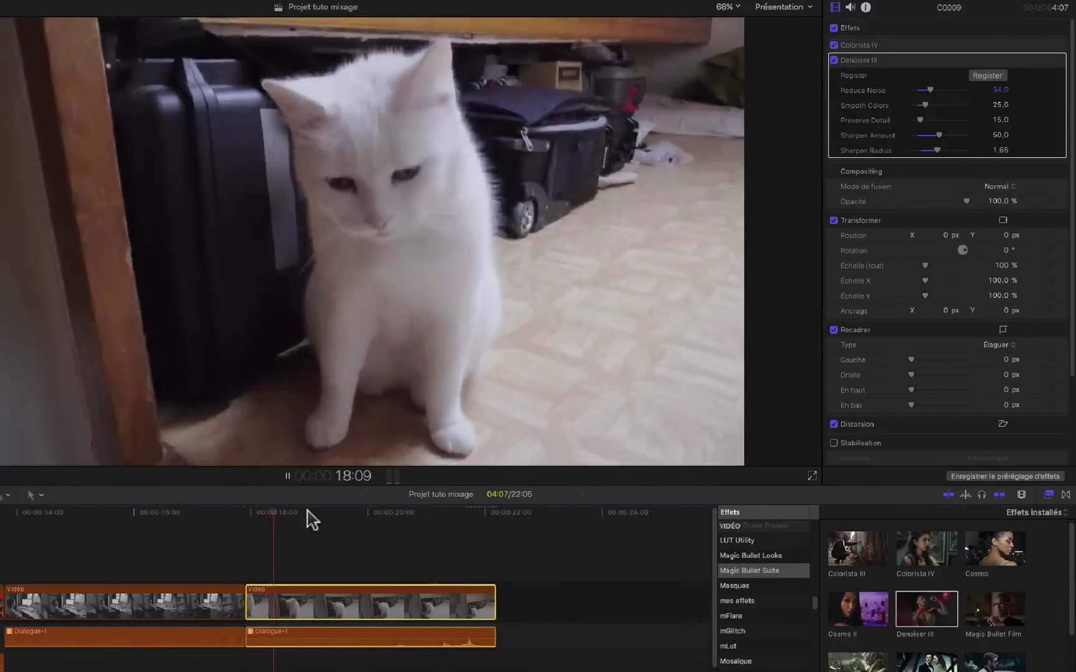
- Review the denoised cat, red-umbrella and desk clips by playing them back in the timeline
{"action": "key", "text": "space"}
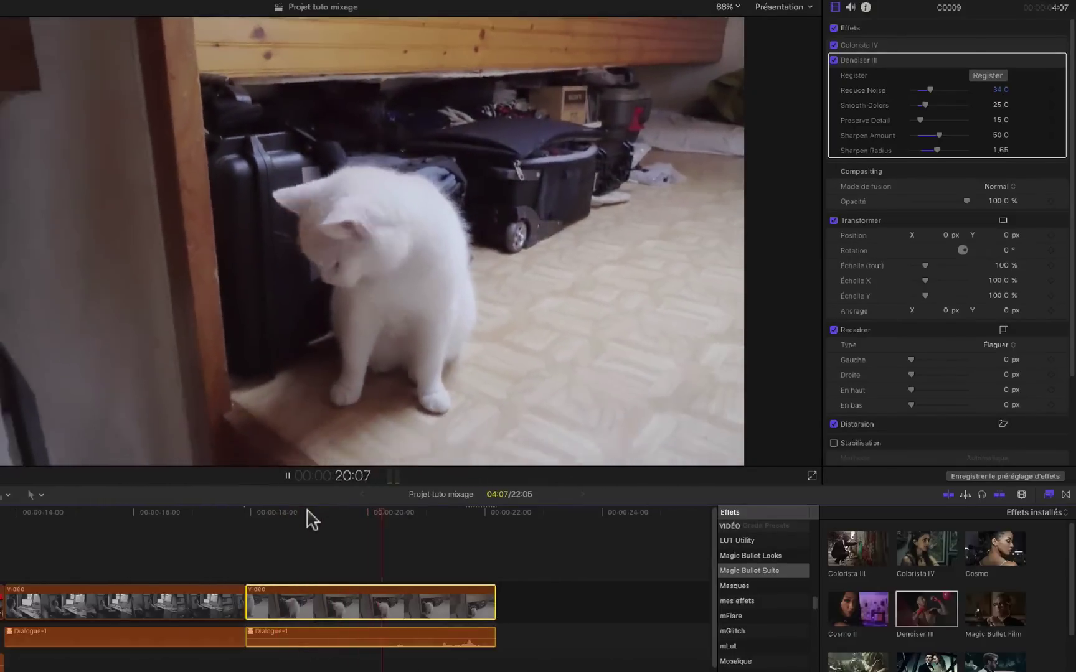
{"action": "key", "text": "space"}
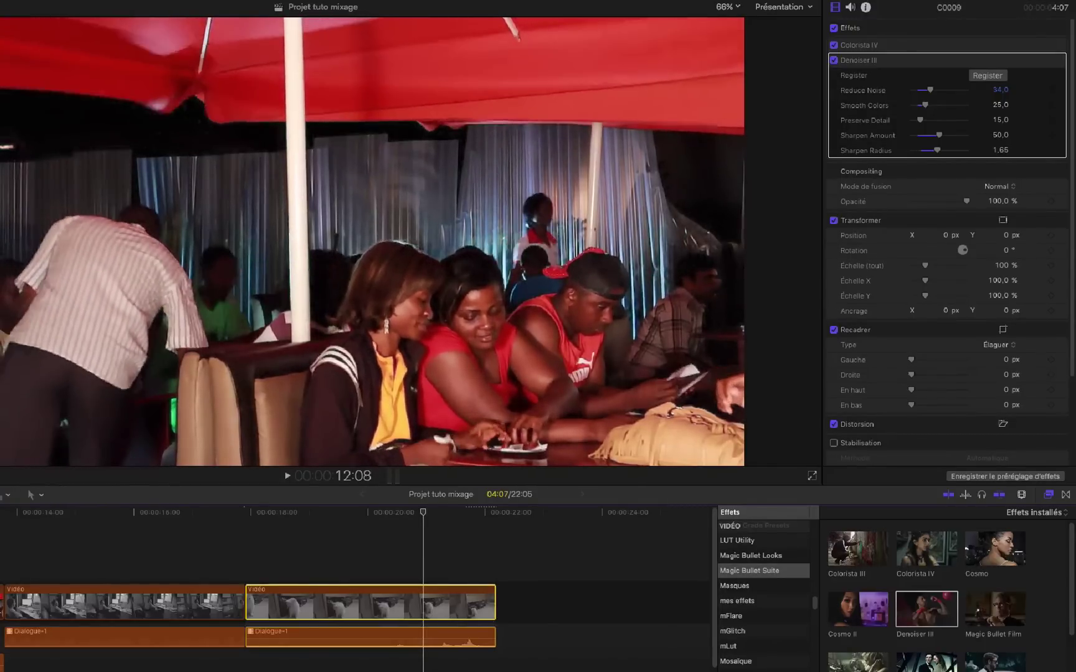
{"action": "key", "text": "space"}
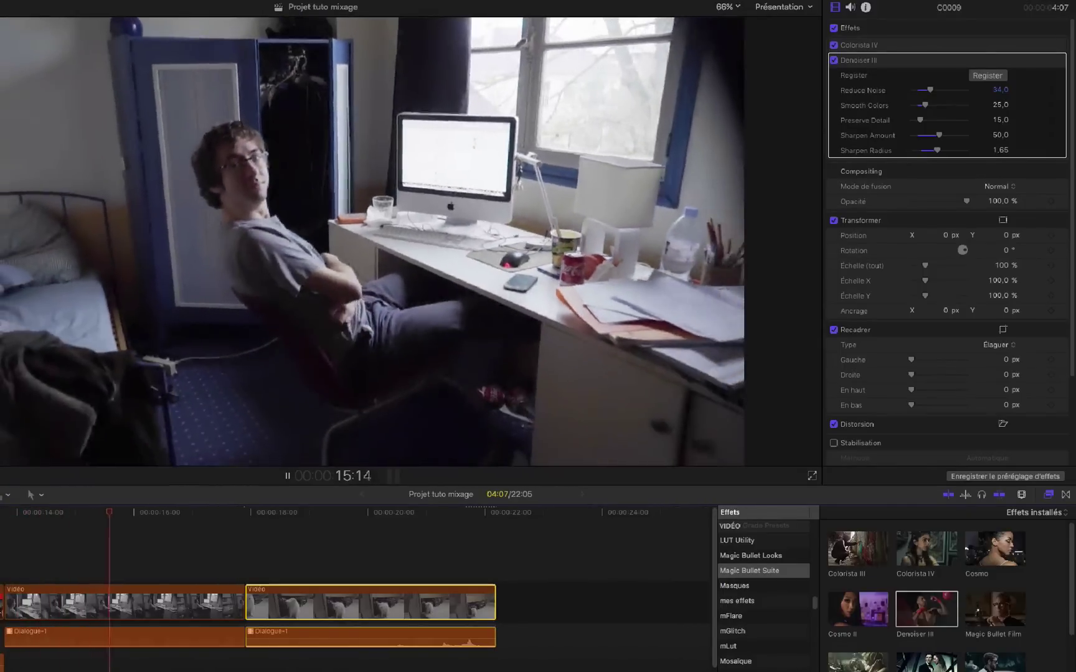
{"action": "key", "text": "space"}
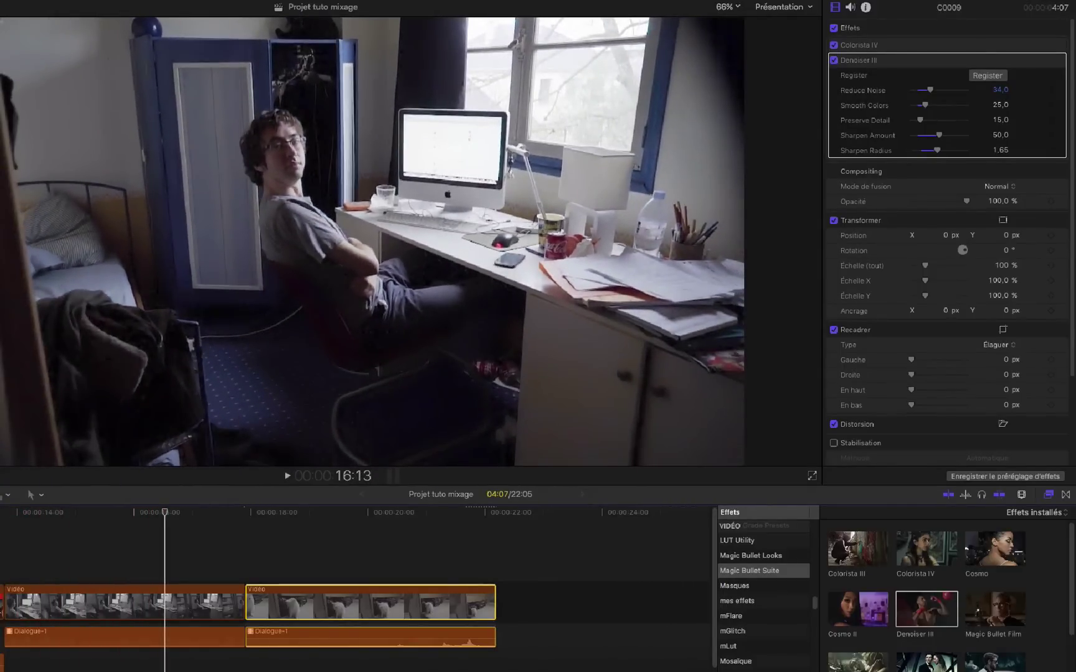